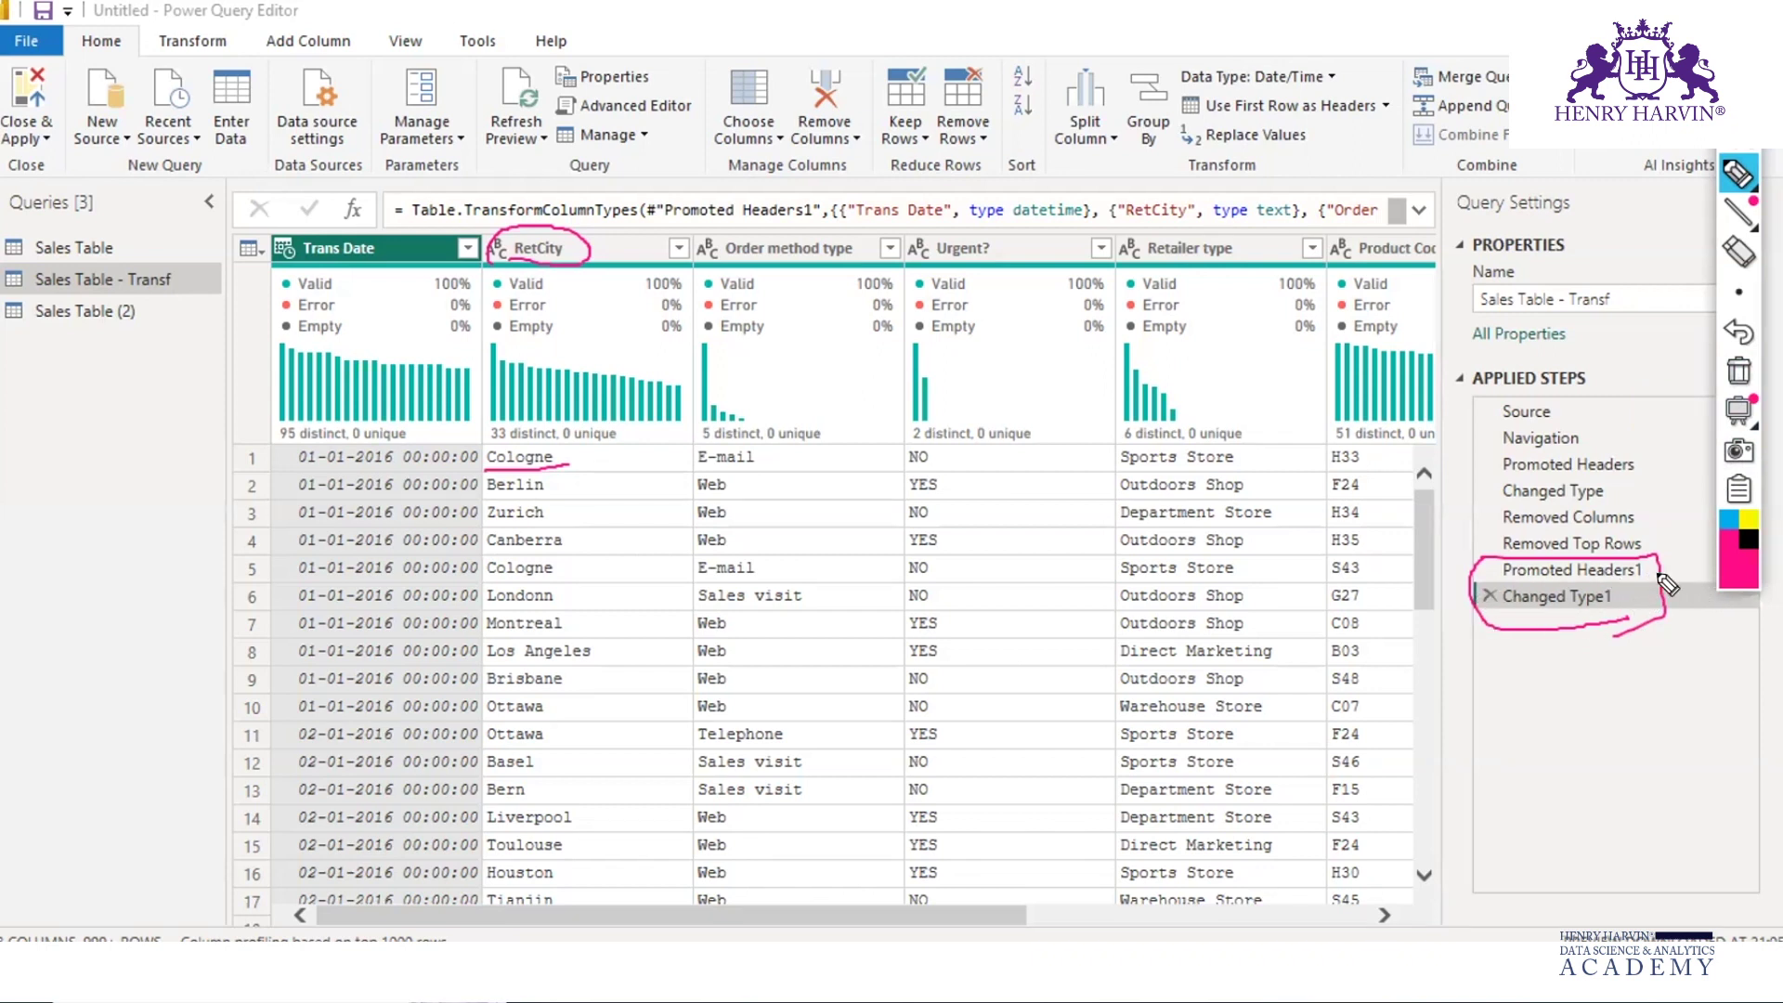
Resize panes and drag across the Sales table preview to review its data
left_click_drag(1505, 583, 1644, 581)
mouse_move(1500, 613)
left_mouse_down()
mouse_move(1626, 617)
mouse_move(1638, 592)
mouse_move(1482, 577)
mouse_move(1457, 610)
mouse_move(1572, 622)
left_mouse_up()
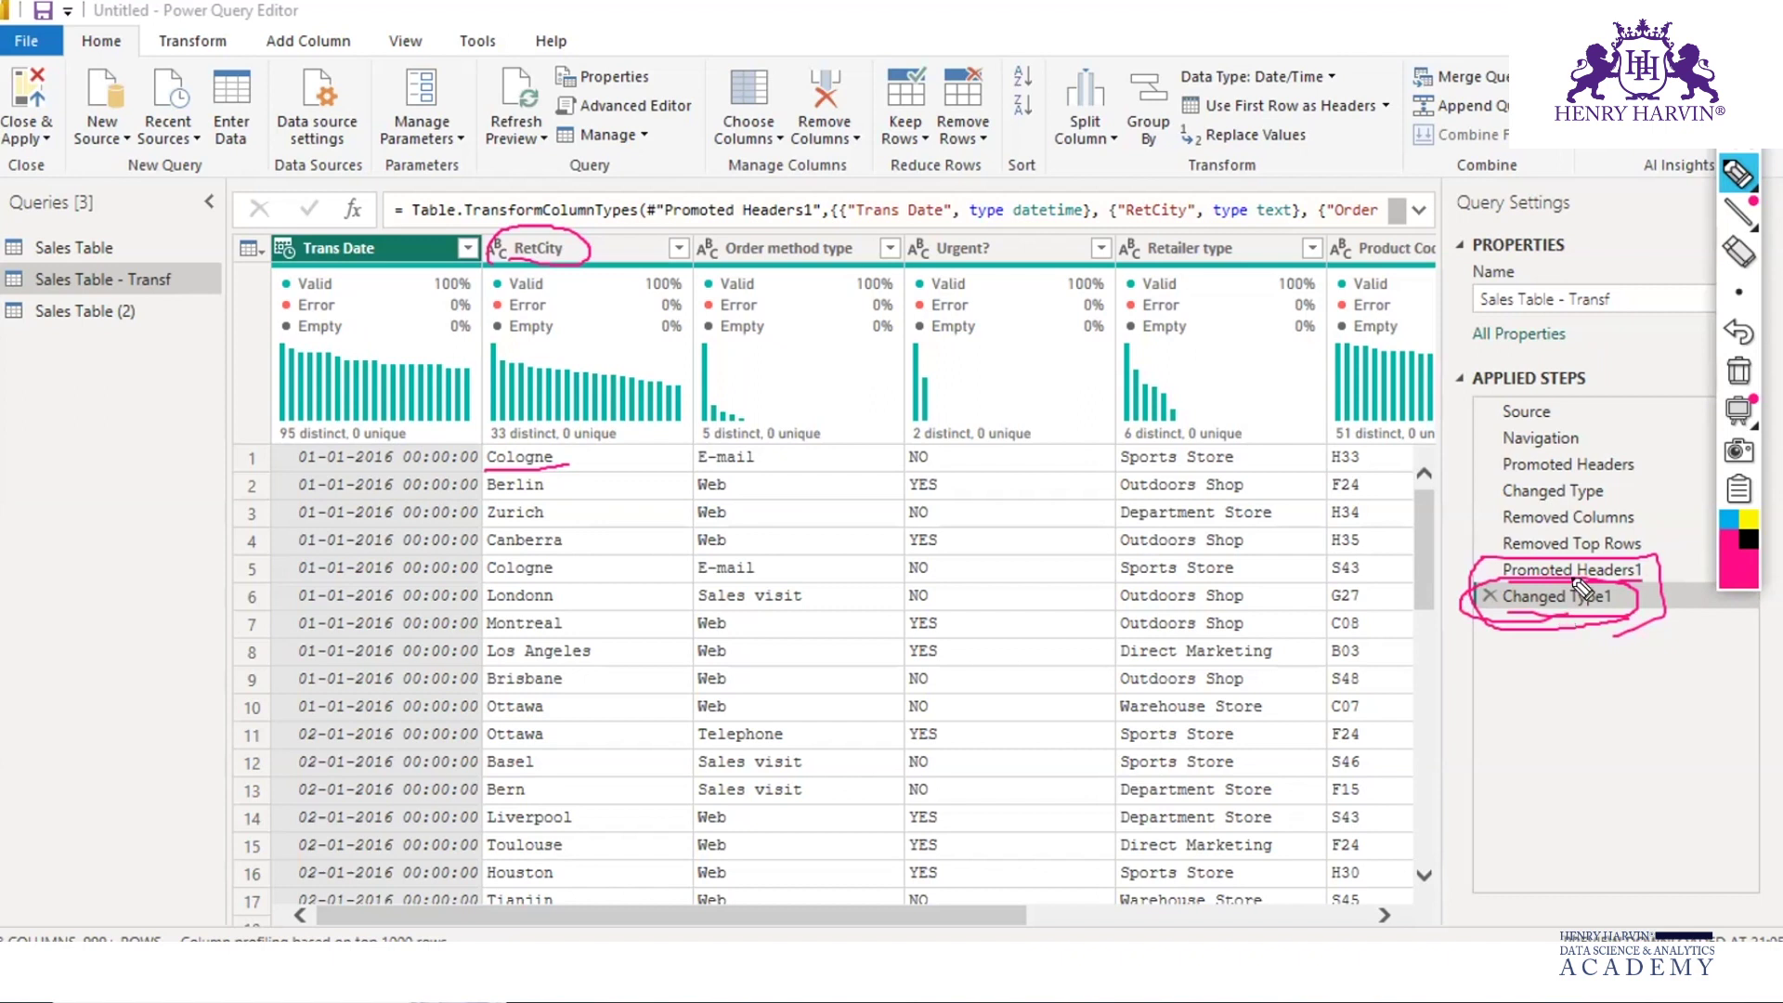
left_click(1738, 371)
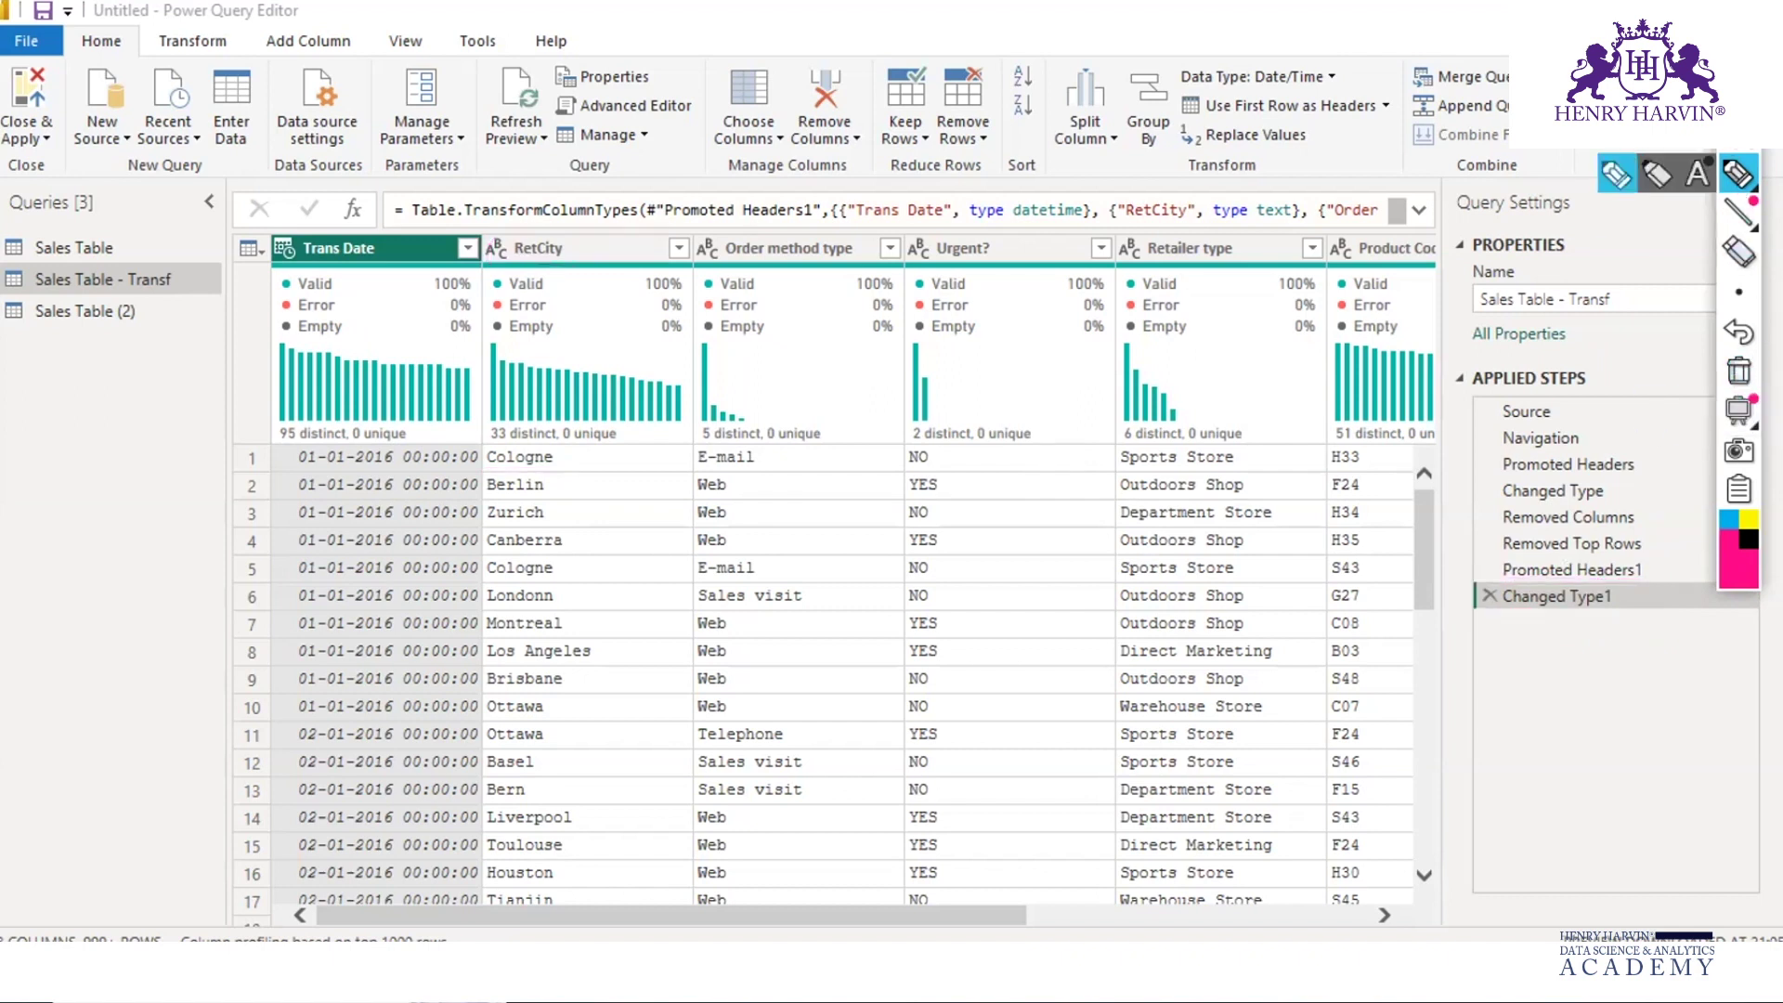
left_click(1738, 174)
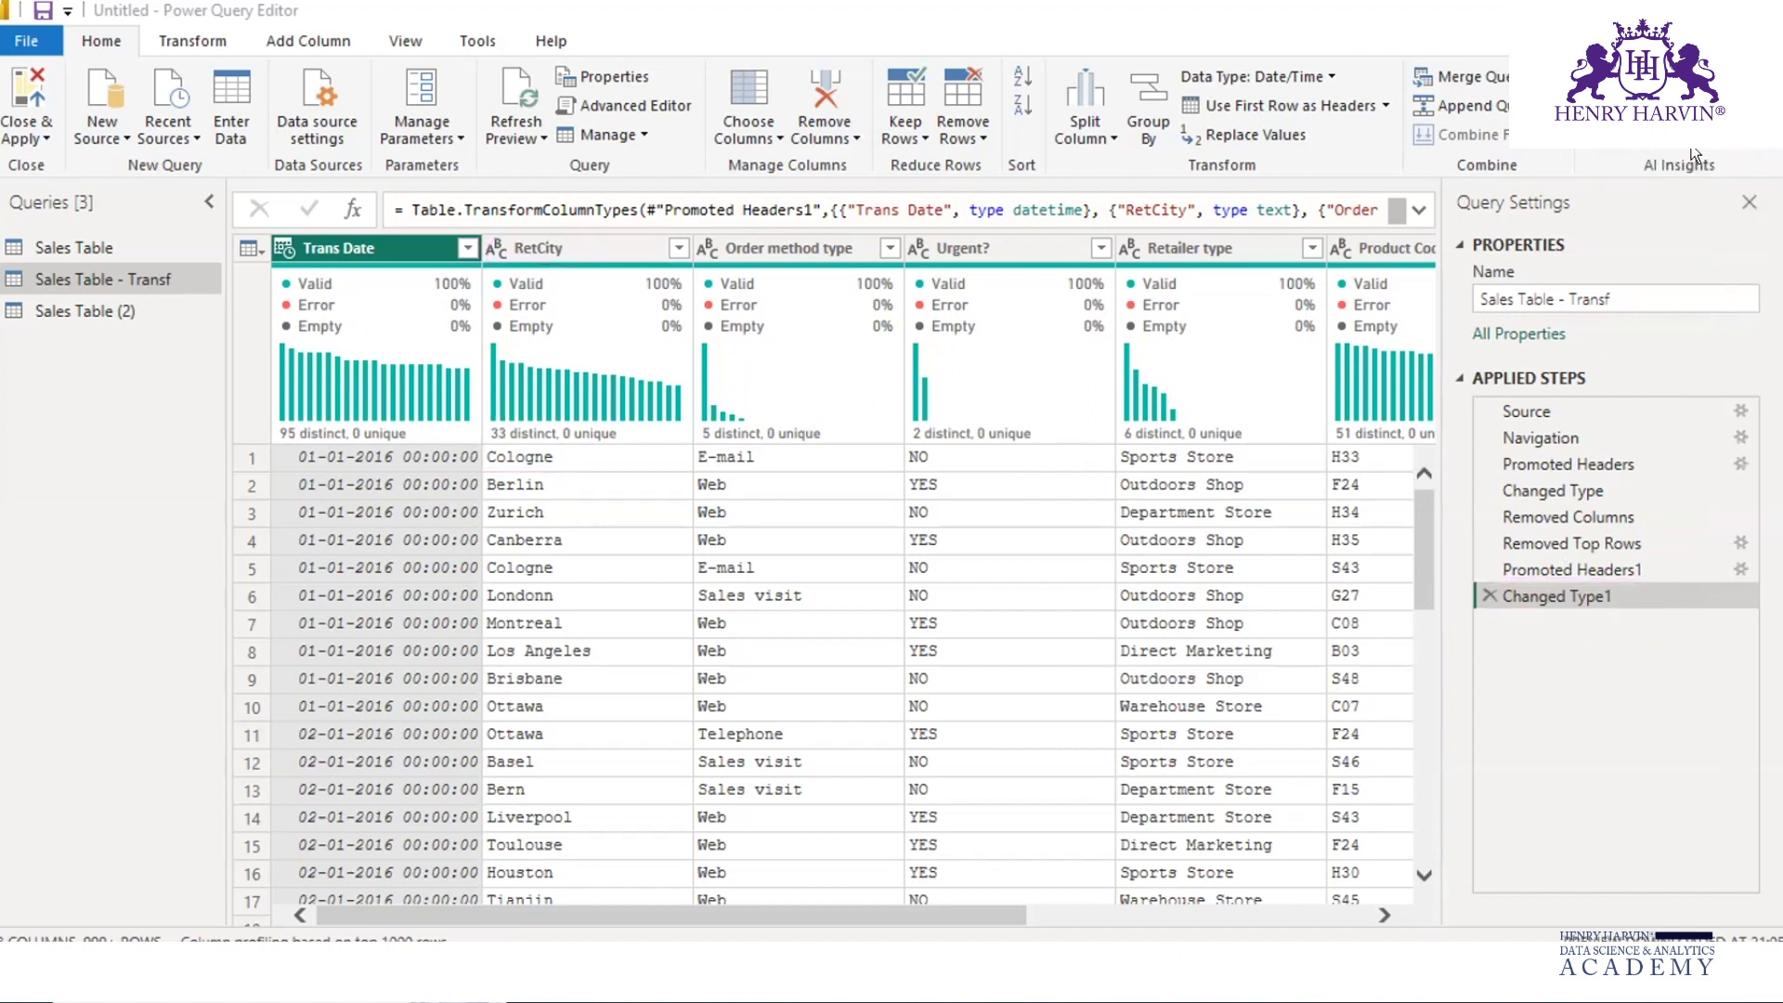
key("ctrl+shift+p")
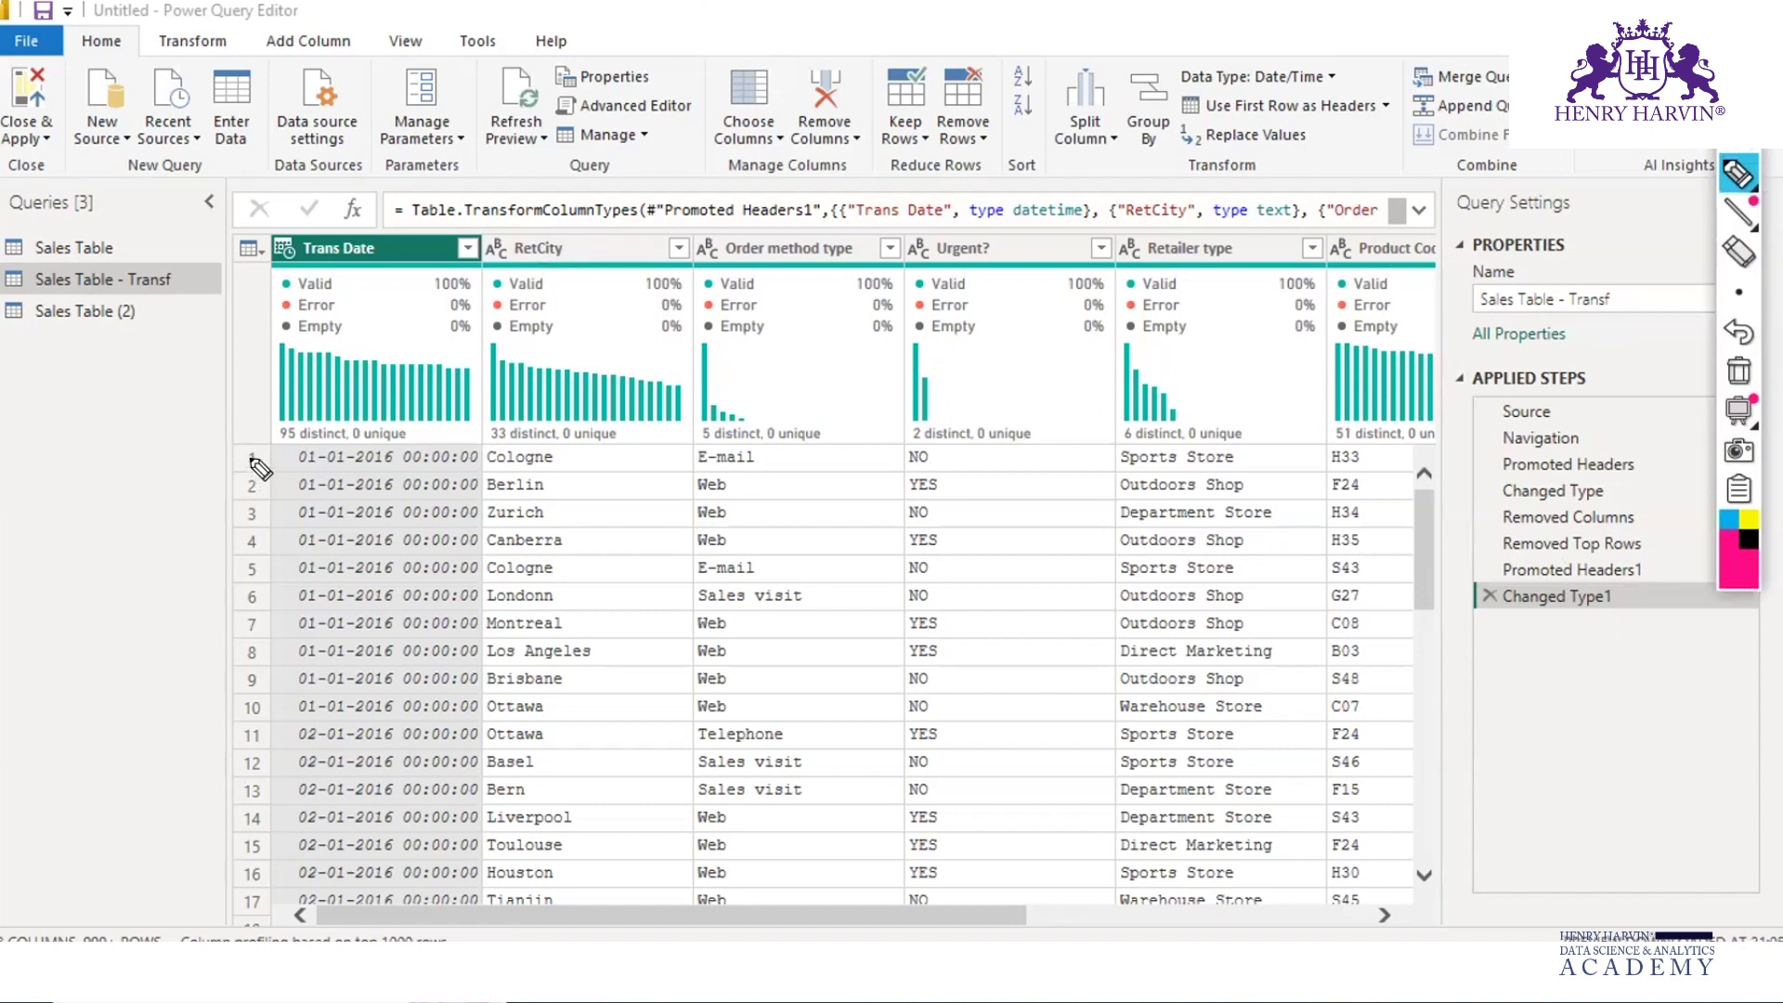
mouse_move(264, 459)
left_mouse_down()
mouse_move(212, 450)
mouse_move(199, 311)
mouse_move(262, 251)
mouse_move(263, 291)
left_mouse_up()
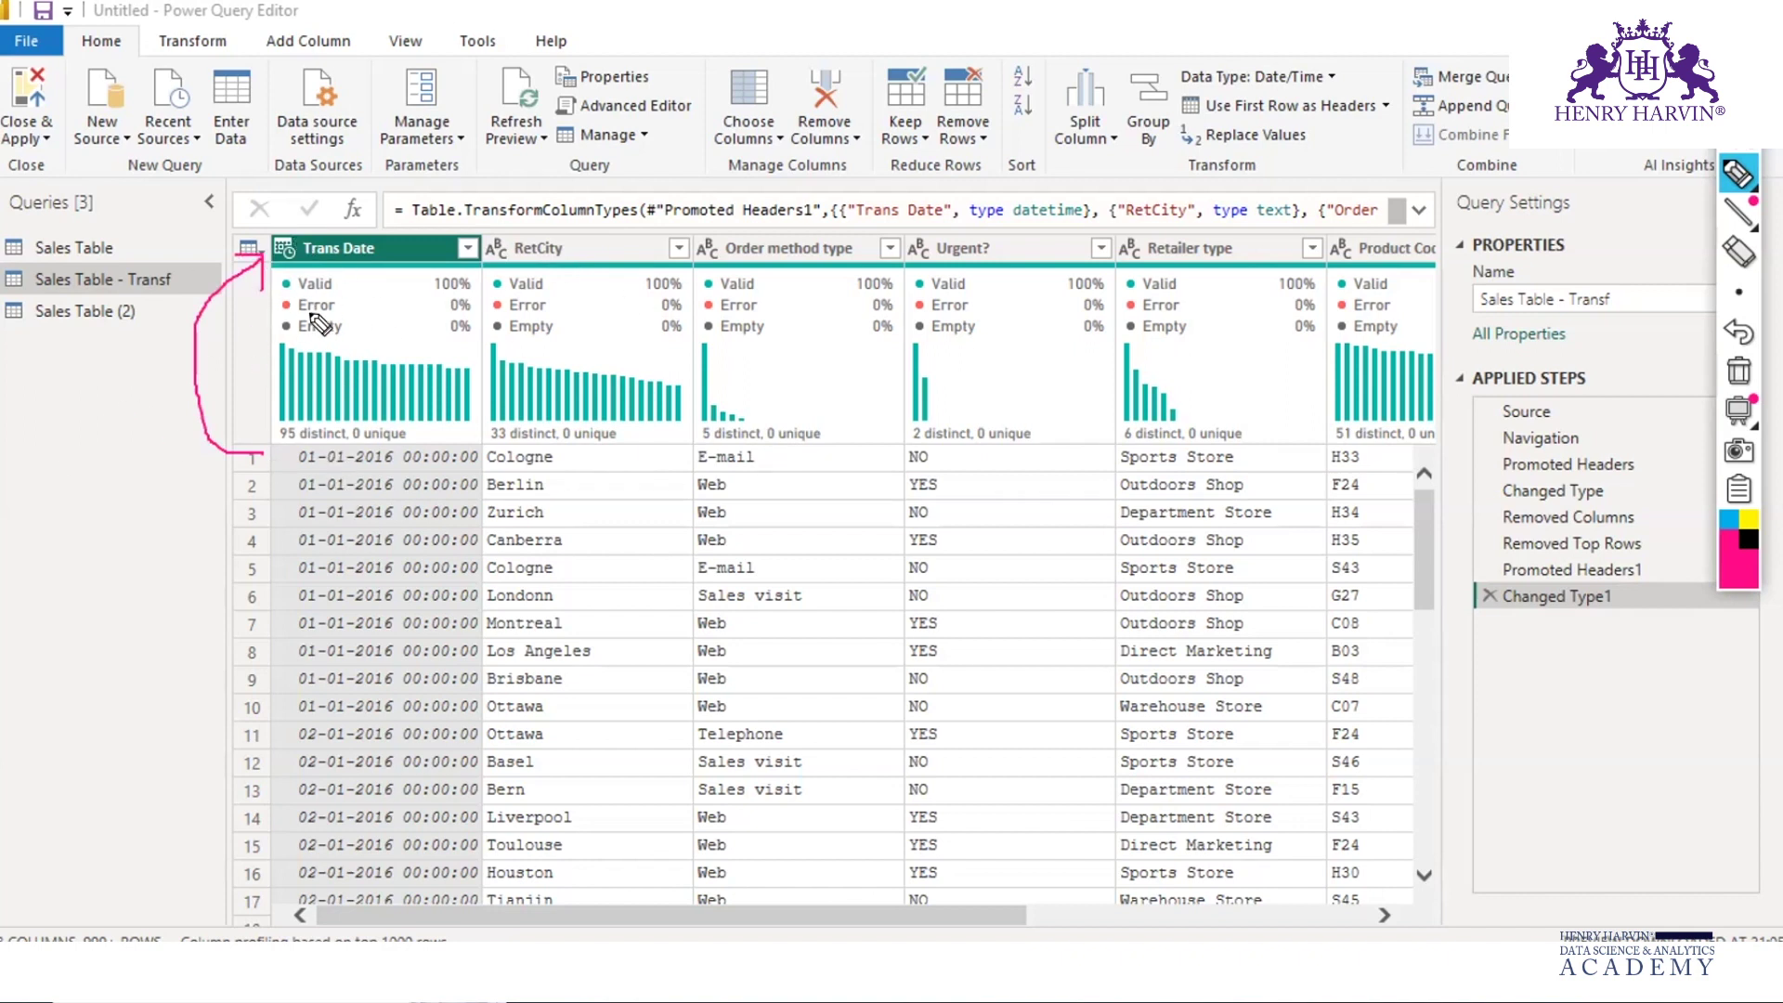
mouse_move(288, 455)
left_mouse_down()
mouse_move(287, 665)
mouse_move(269, 620)
mouse_move(288, 677)
mouse_move(339, 599)
left_mouse_up()
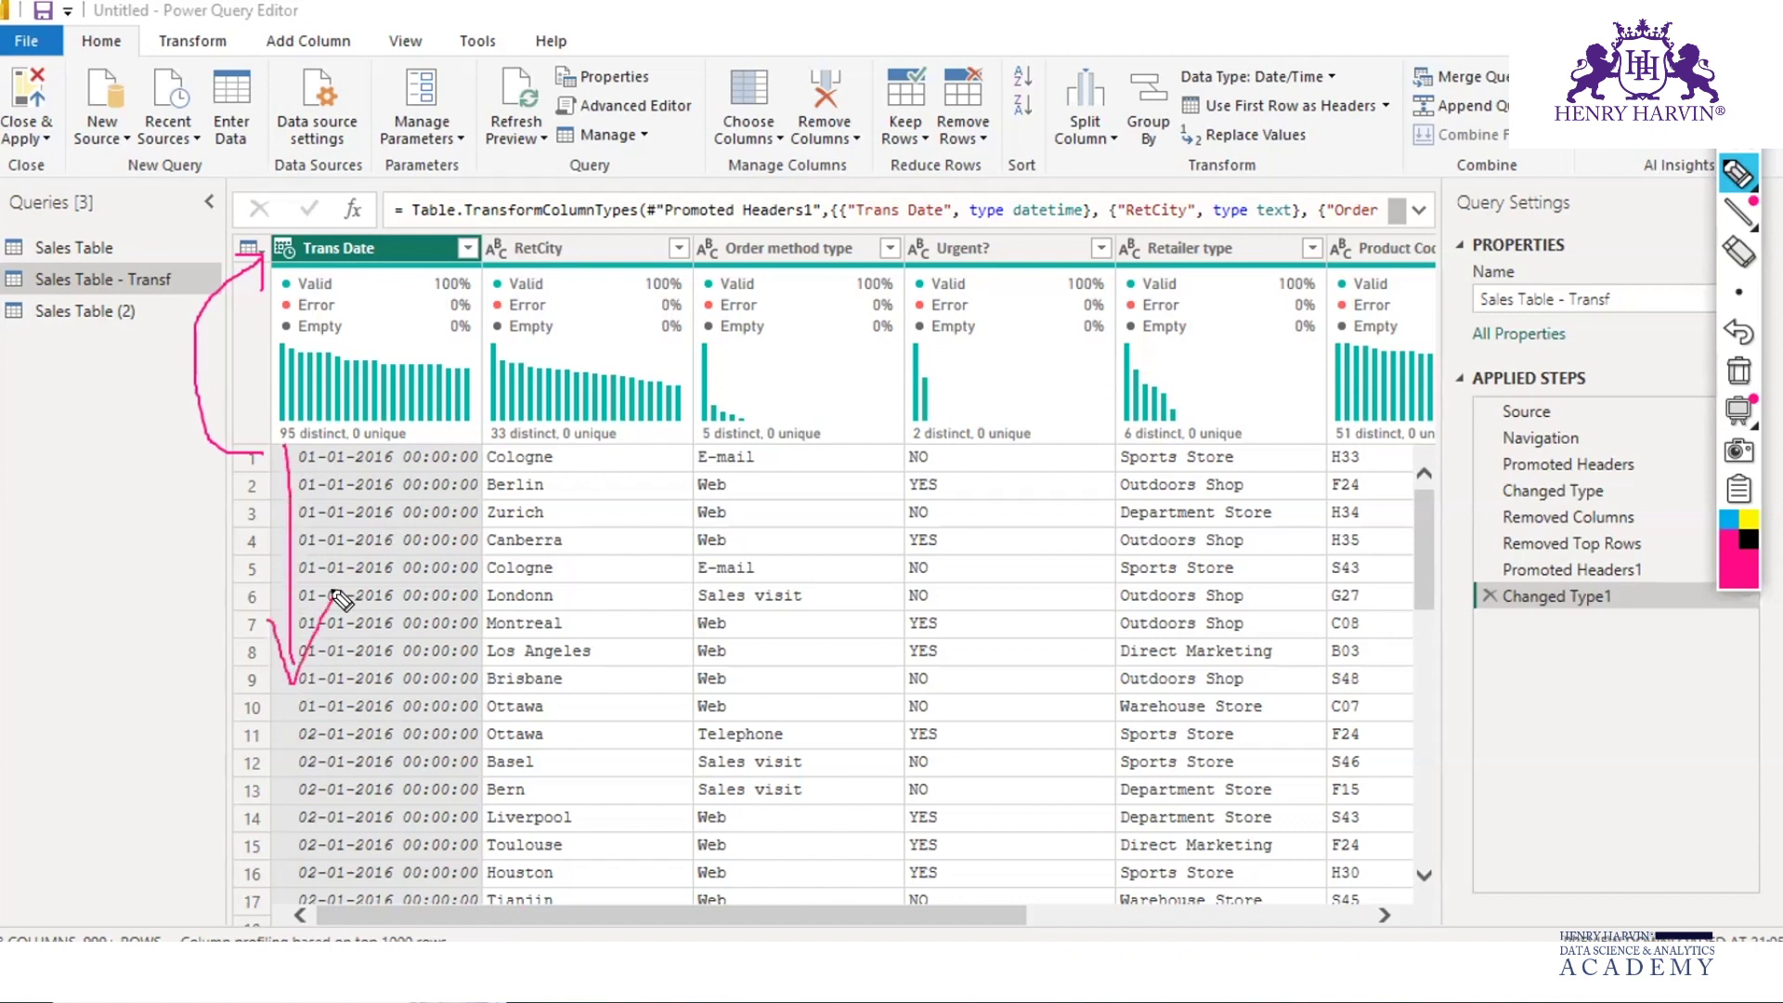
mouse_move(601, 454)
left_mouse_down()
mouse_move(595, 639)
mouse_move(636, 589)
left_mouse_up()
mouse_move(825, 437)
left_mouse_down()
mouse_move(827, 631)
mouse_move(818, 610)
mouse_move(840, 649)
mouse_move(854, 564)
left_mouse_up()
left_click_drag(990, 451, 991, 631)
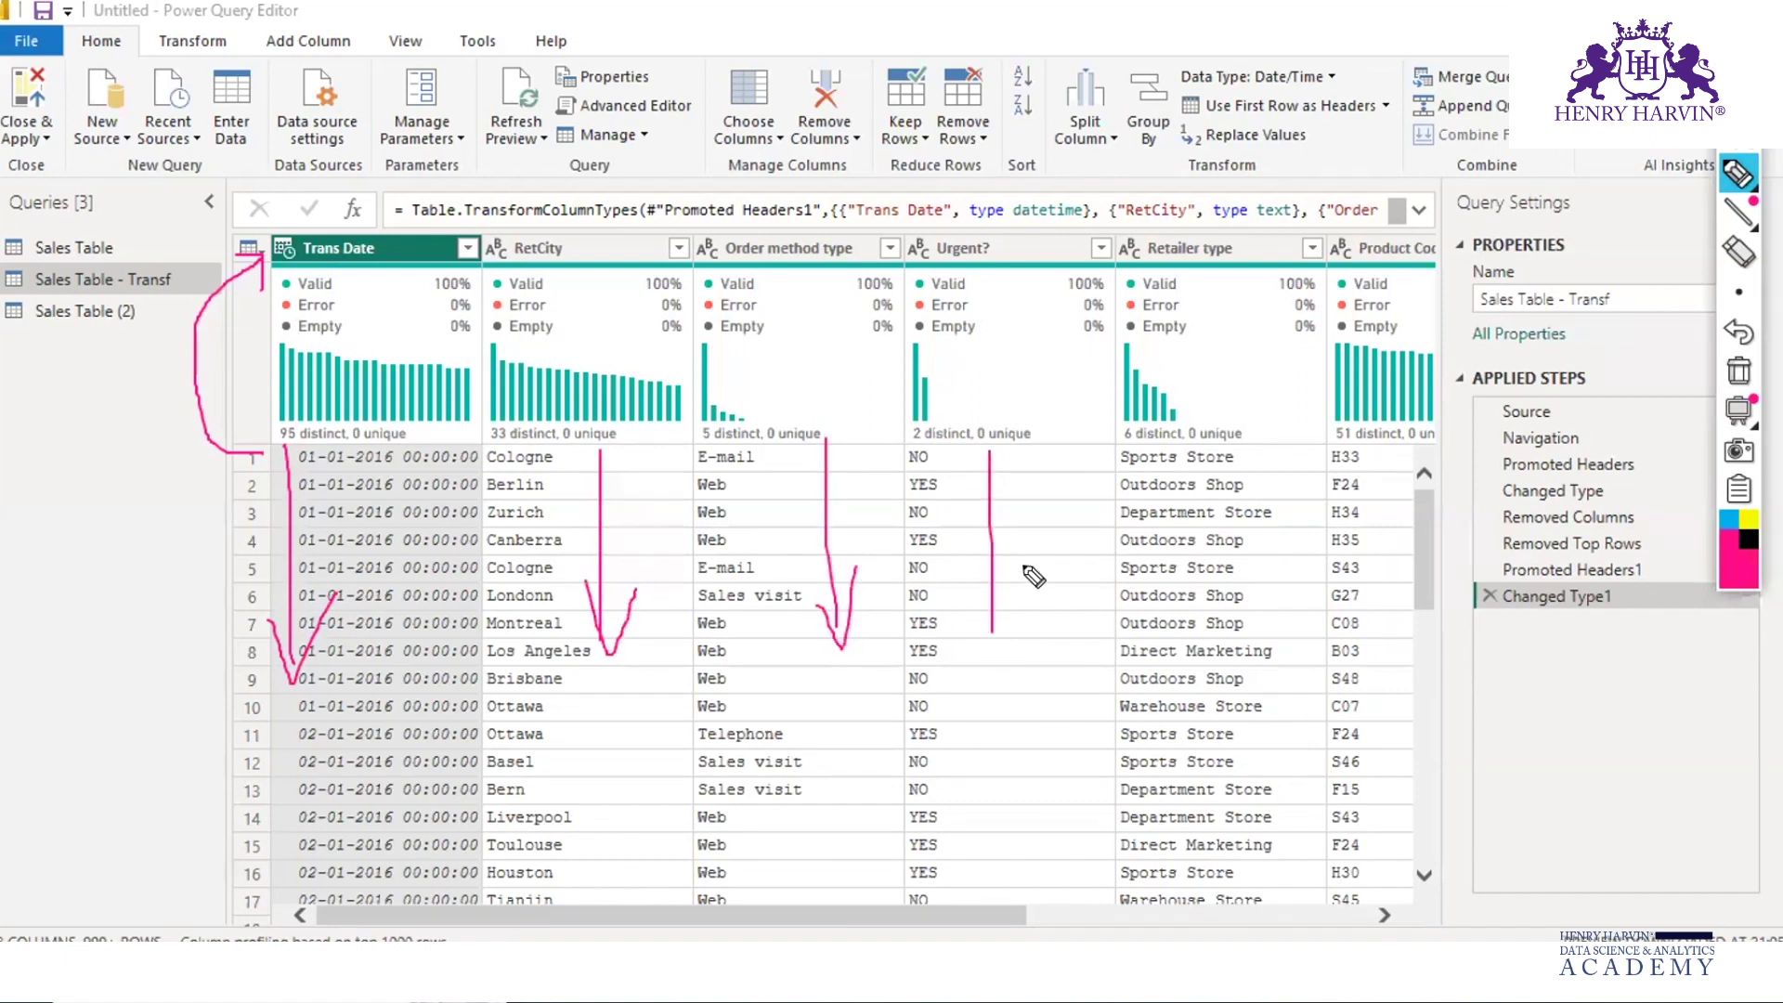
left_click_drag(1025, 569, 976, 605)
Adjust column header widths and scroll horizontally across the Sales table columns
left_click_drag(290, 232, 279, 223)
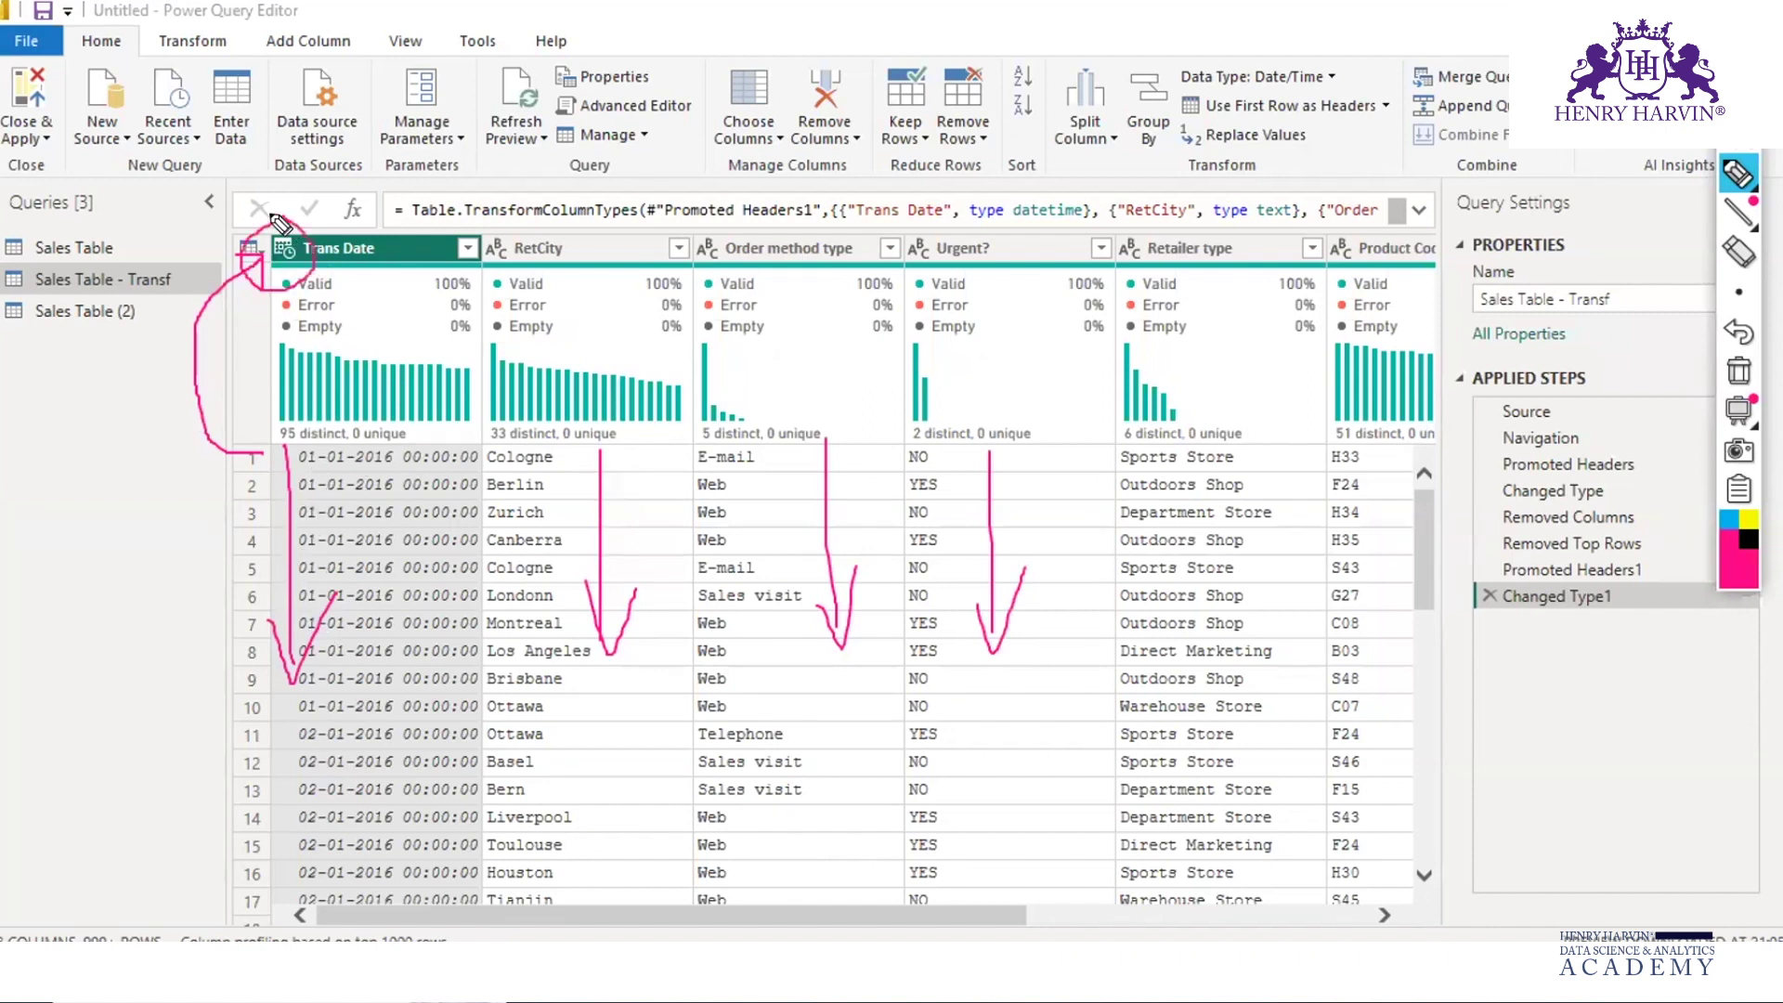
mouse_move(506, 226)
left_mouse_down()
mouse_move(486, 275)
mouse_move(489, 217)
left_mouse_up()
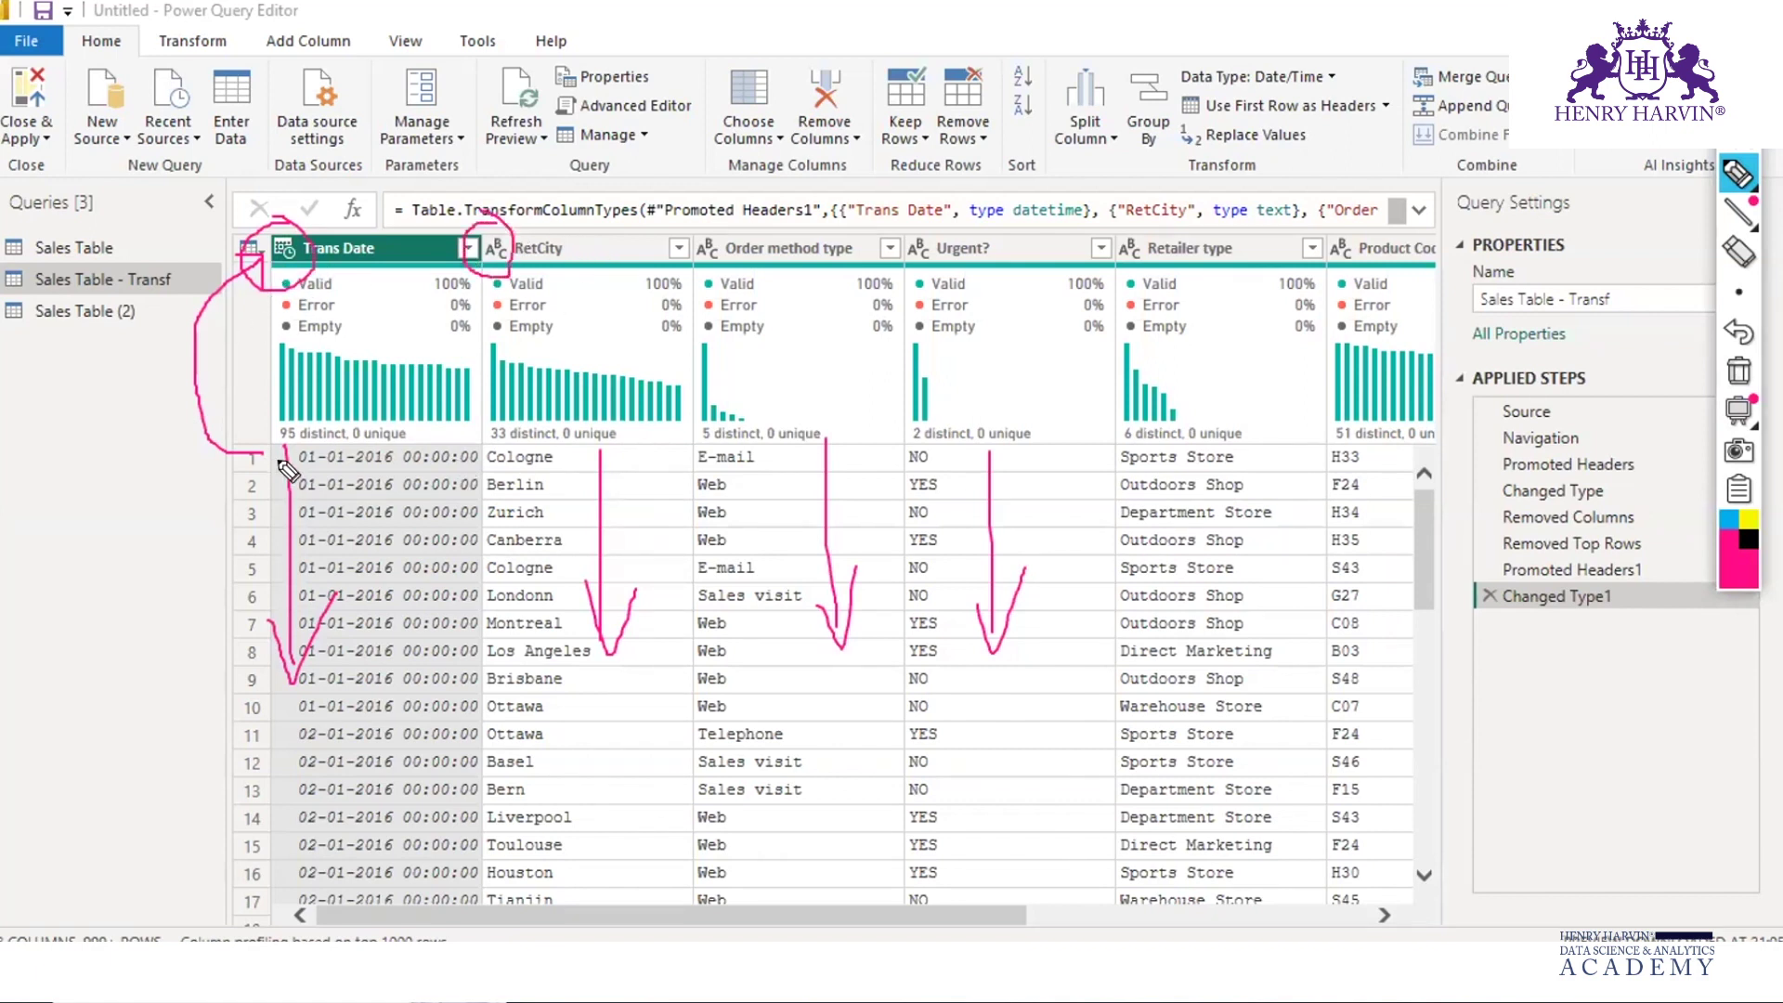
left_click_drag(239, 443, 297, 440)
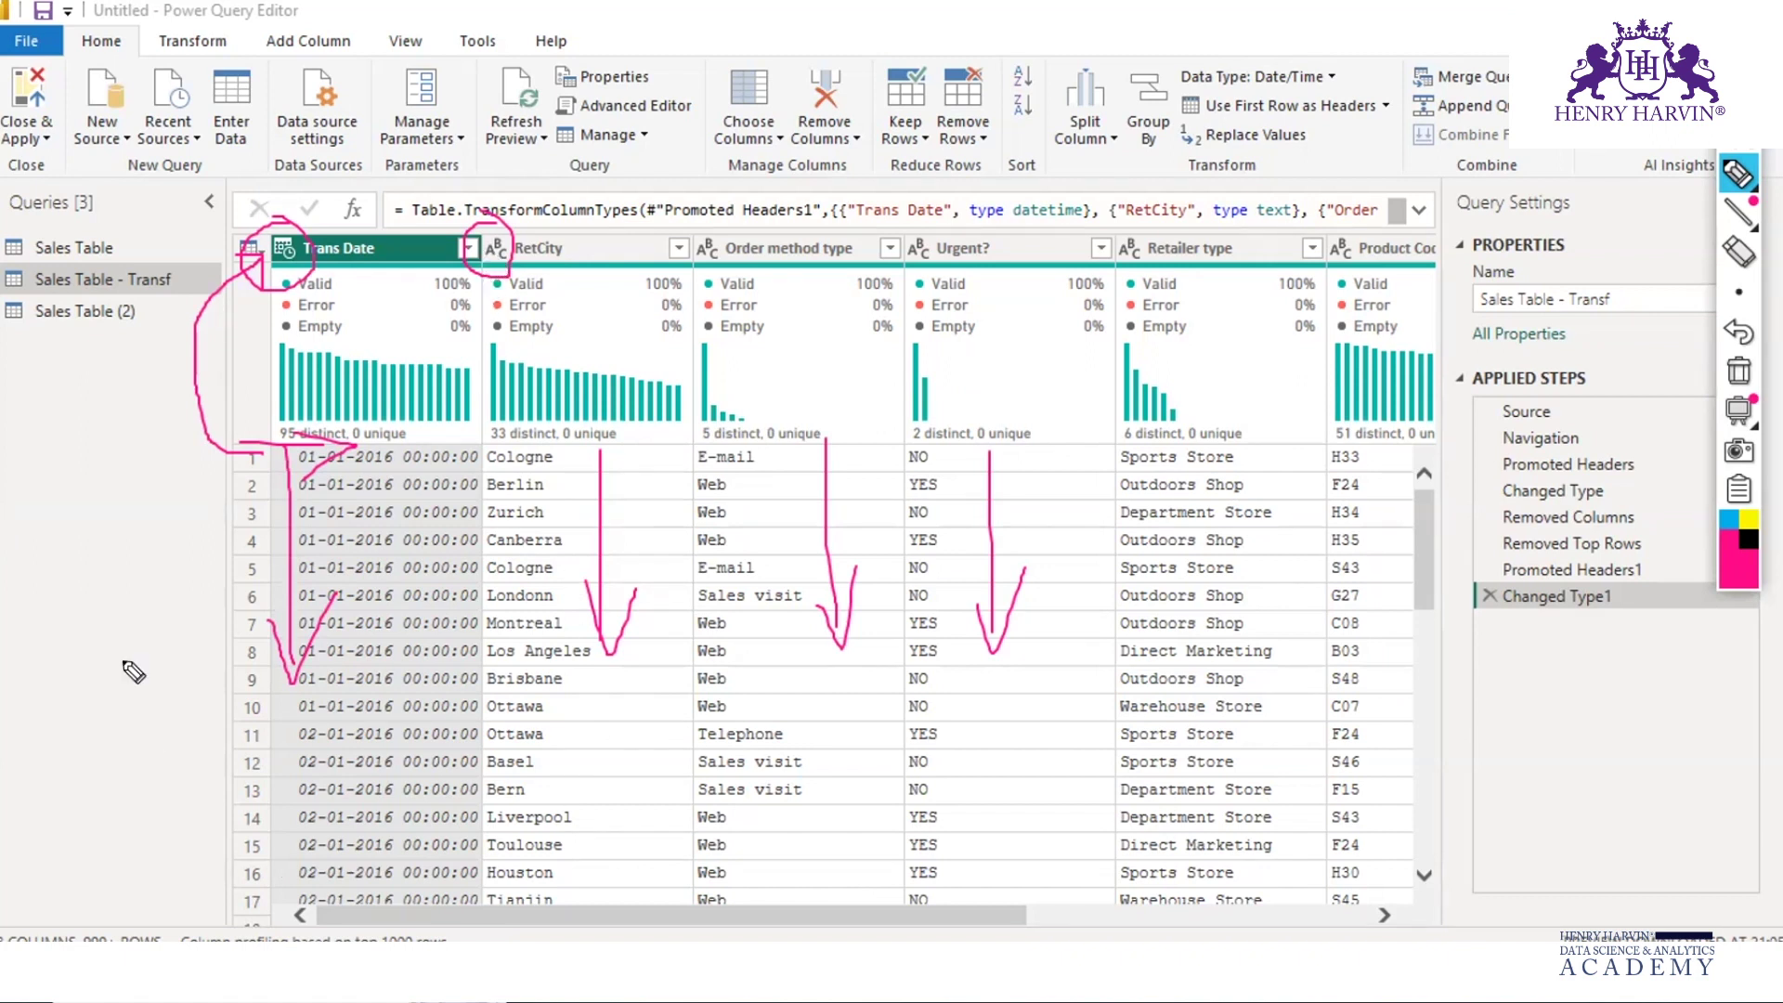
mouse_move(1721, 415)
left_click(1738, 371)
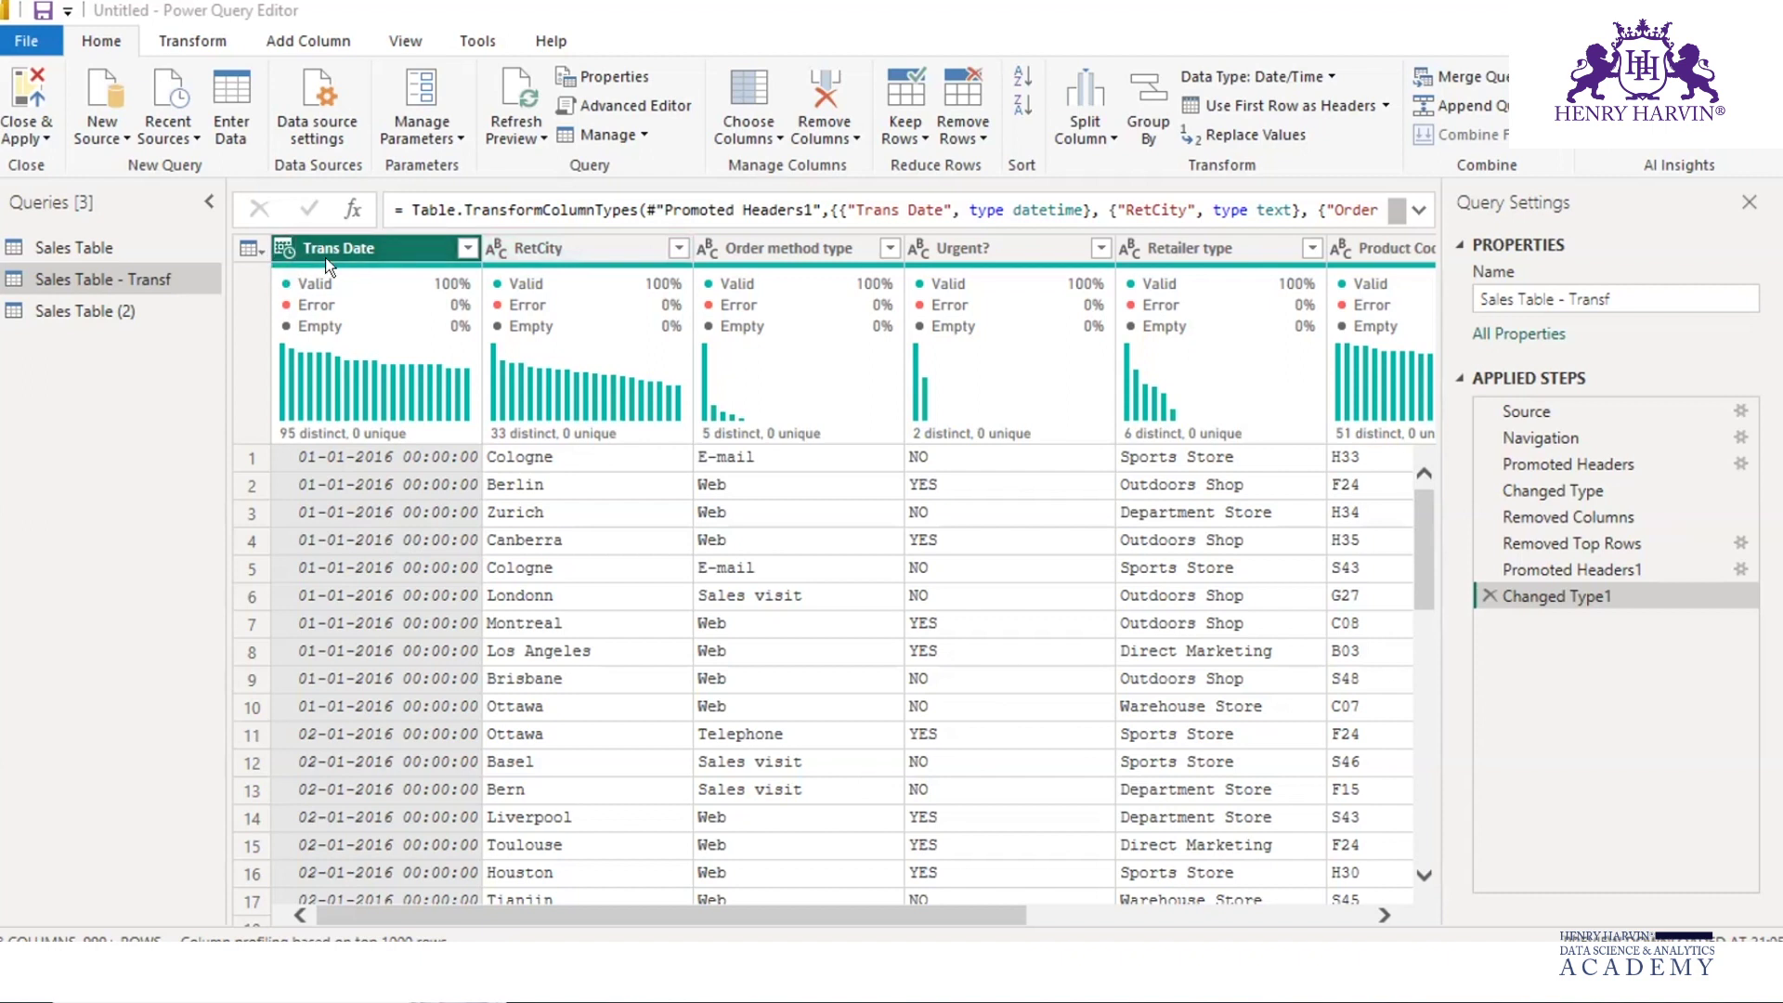
key("ctrl+shift+1")
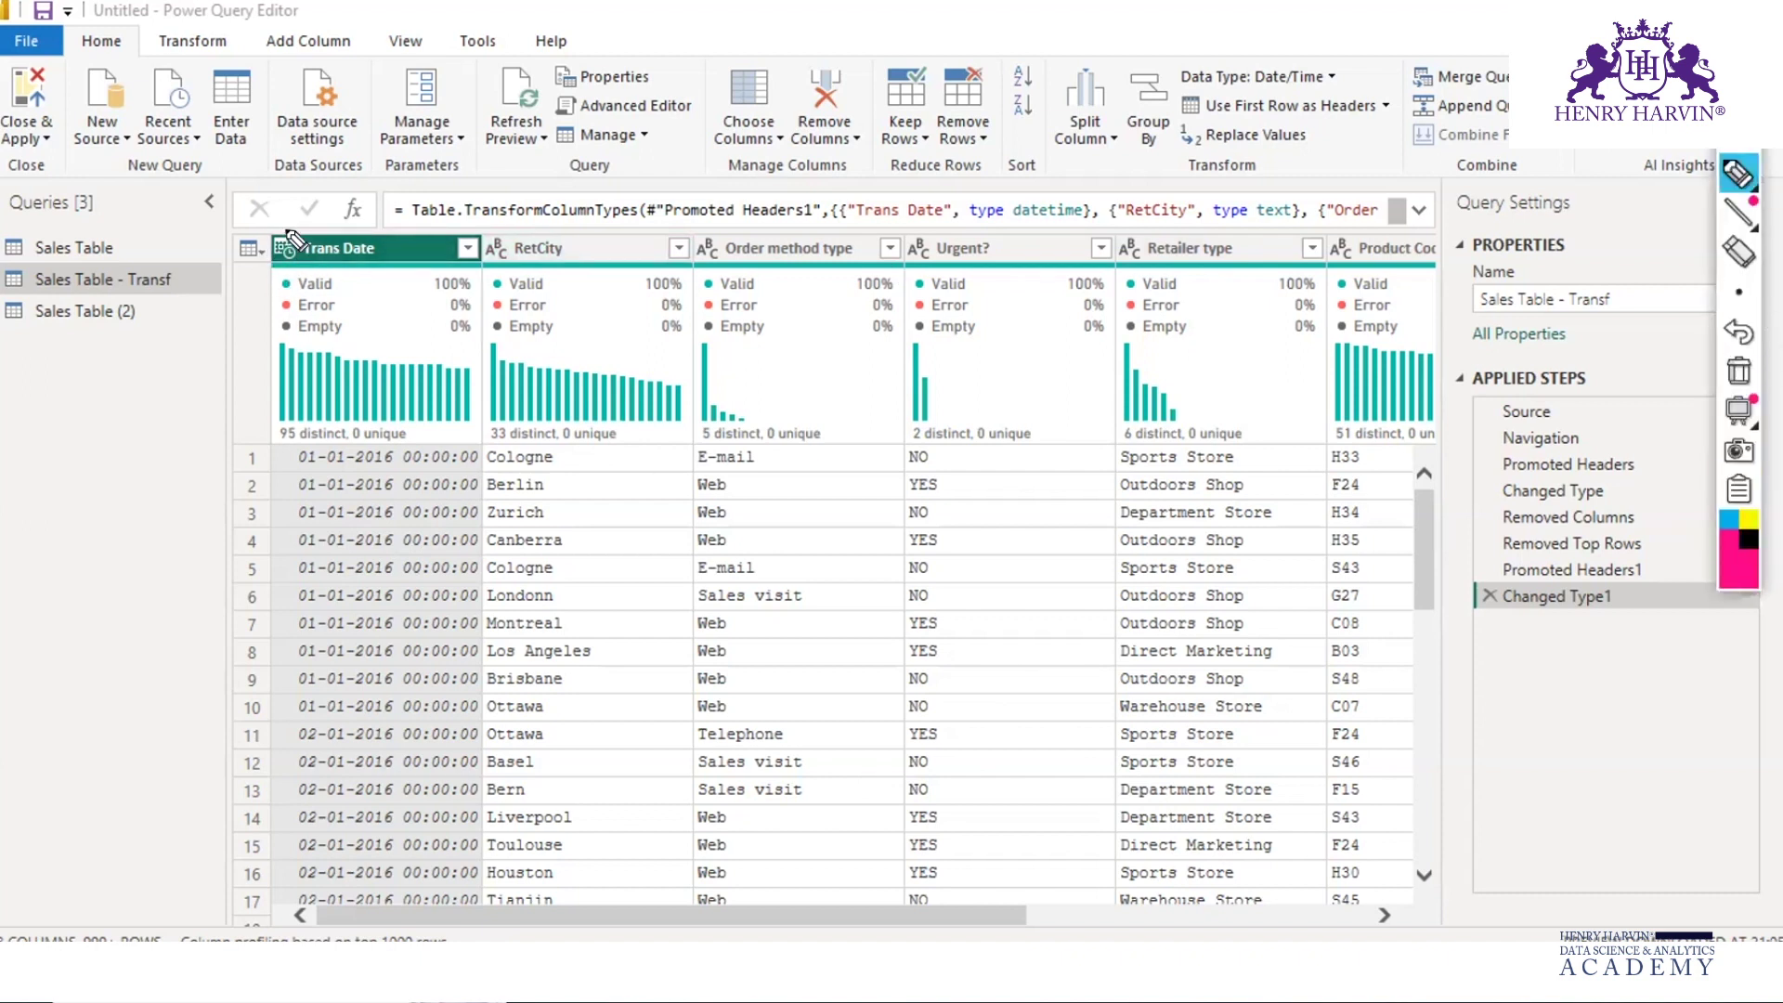
mouse_move(290, 228)
left_mouse_down()
mouse_move(299, 272)
mouse_move(283, 216)
left_mouse_up()
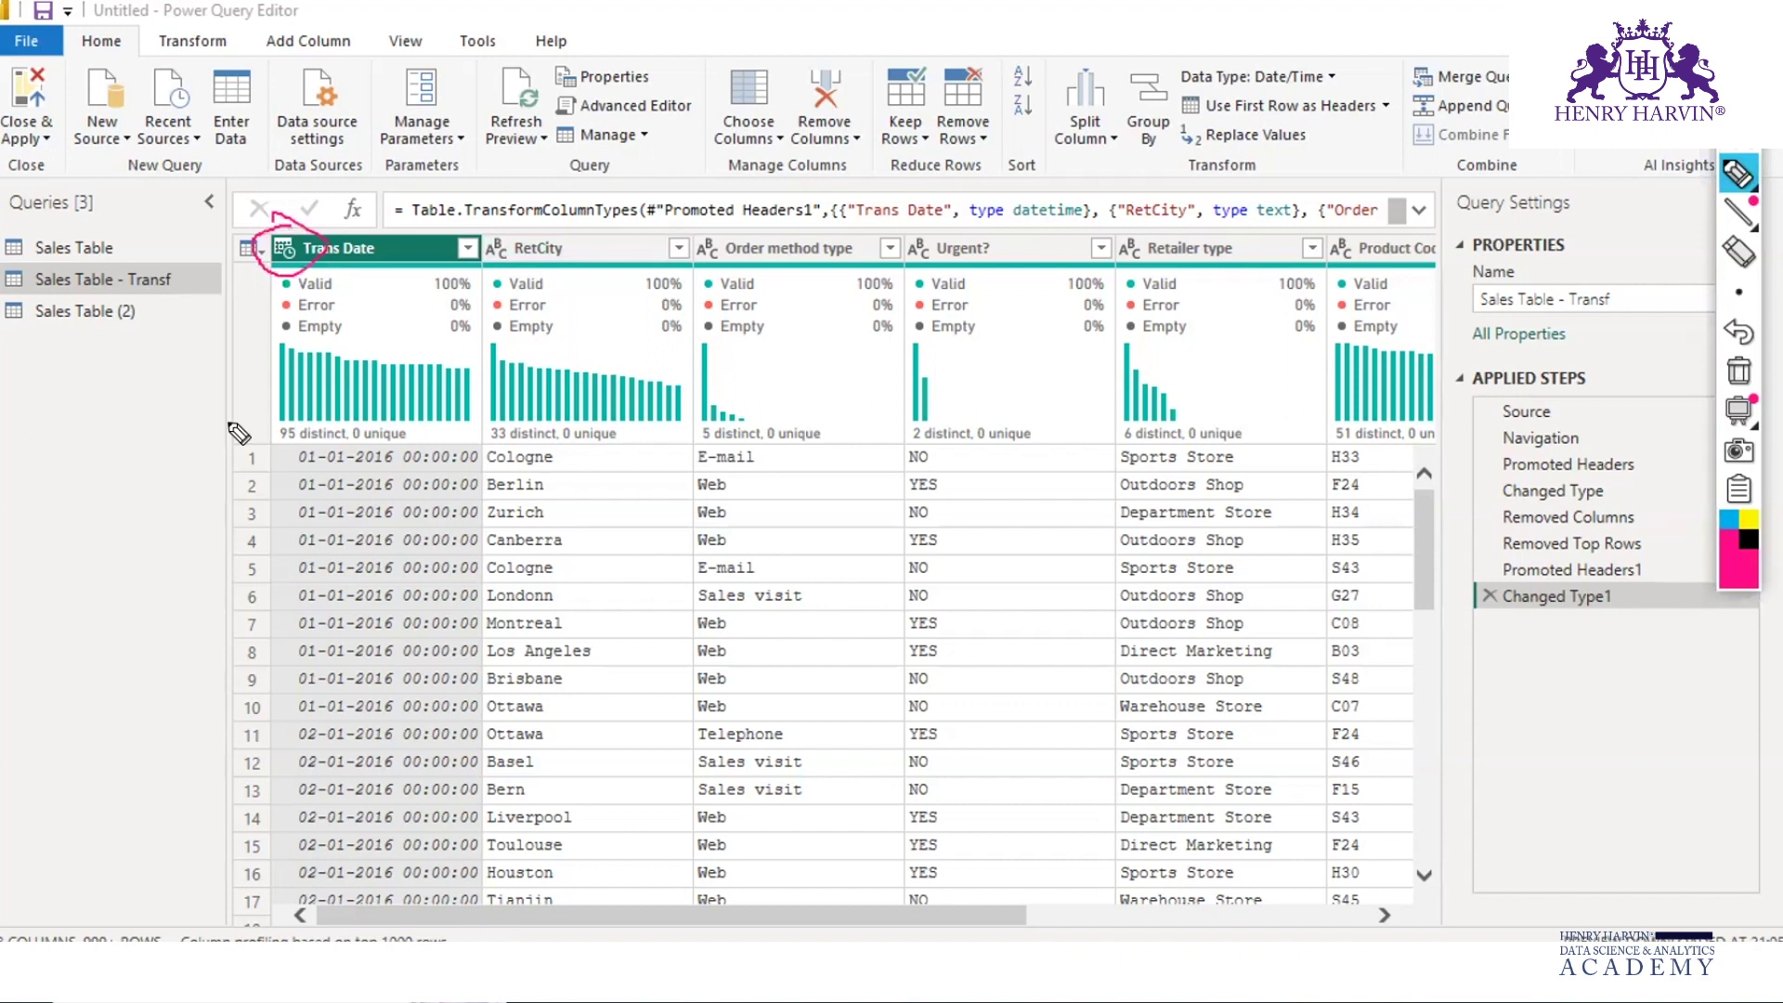
mouse_move(53, 382)
left_mouse_down()
mouse_move(190, 370)
mouse_move(169, 494)
left_mouse_up()
mouse_move(58, 383)
left_mouse_down()
mouse_move(56, 511)
mouse_move(144, 509)
mouse_move(186, 474)
mouse_move(129, 465)
mouse_move(110, 512)
mouse_move(124, 460)
mouse_move(146, 486)
mouse_move(186, 459)
left_mouse_up()
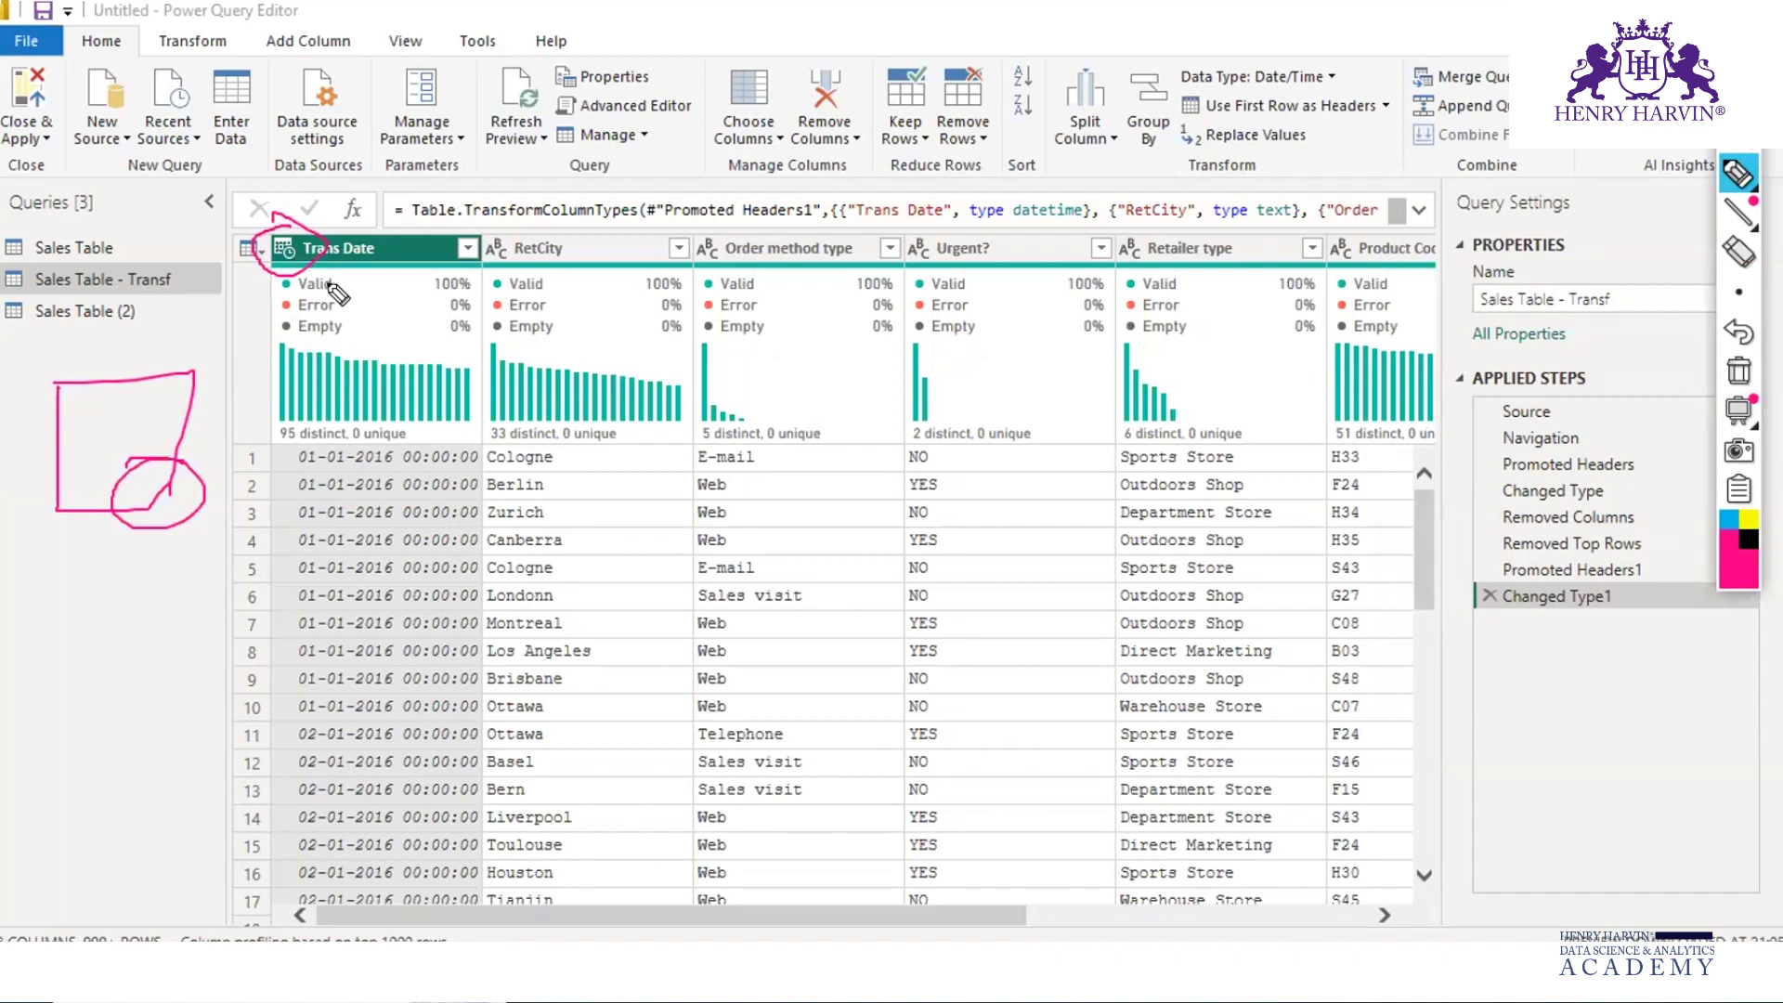
left_click_drag(104, 404, 5, 388)
mouse_move(149, 453)
left_mouse_down()
mouse_move(118, 474)
mouse_move(120, 520)
left_mouse_up()
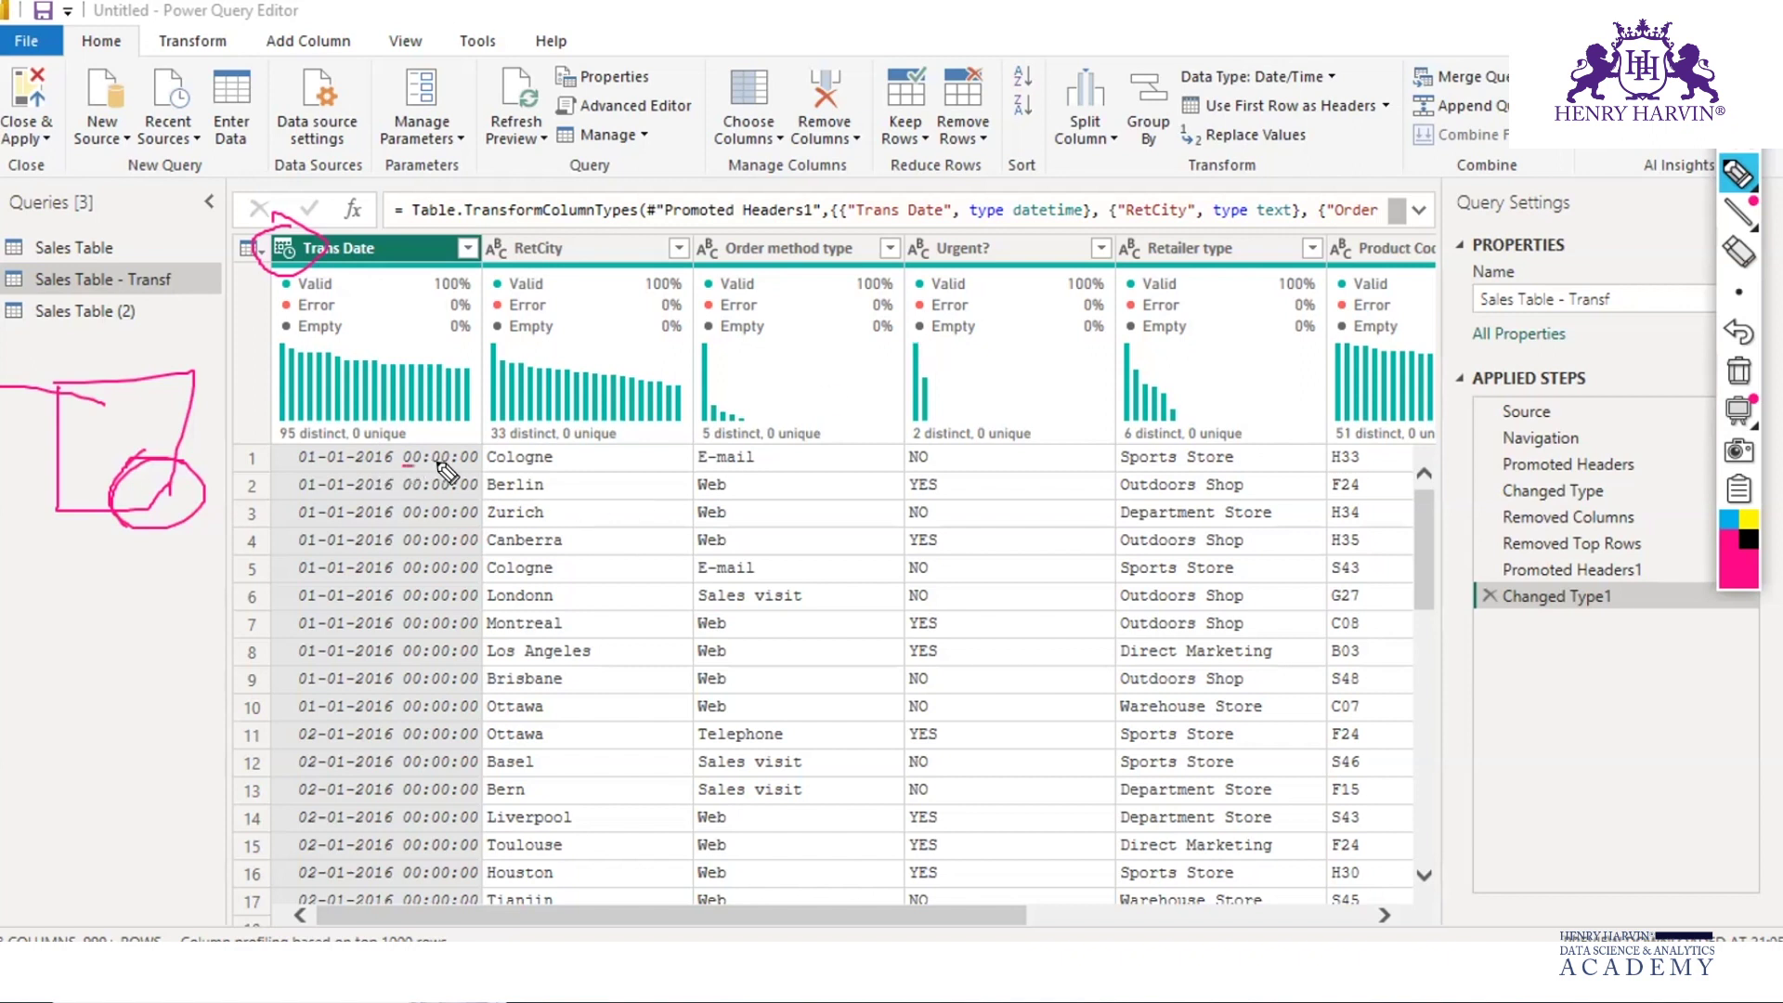
left_click_drag(403, 464, 474, 464)
left_click_drag(507, 226, 493, 244)
key("Escape")
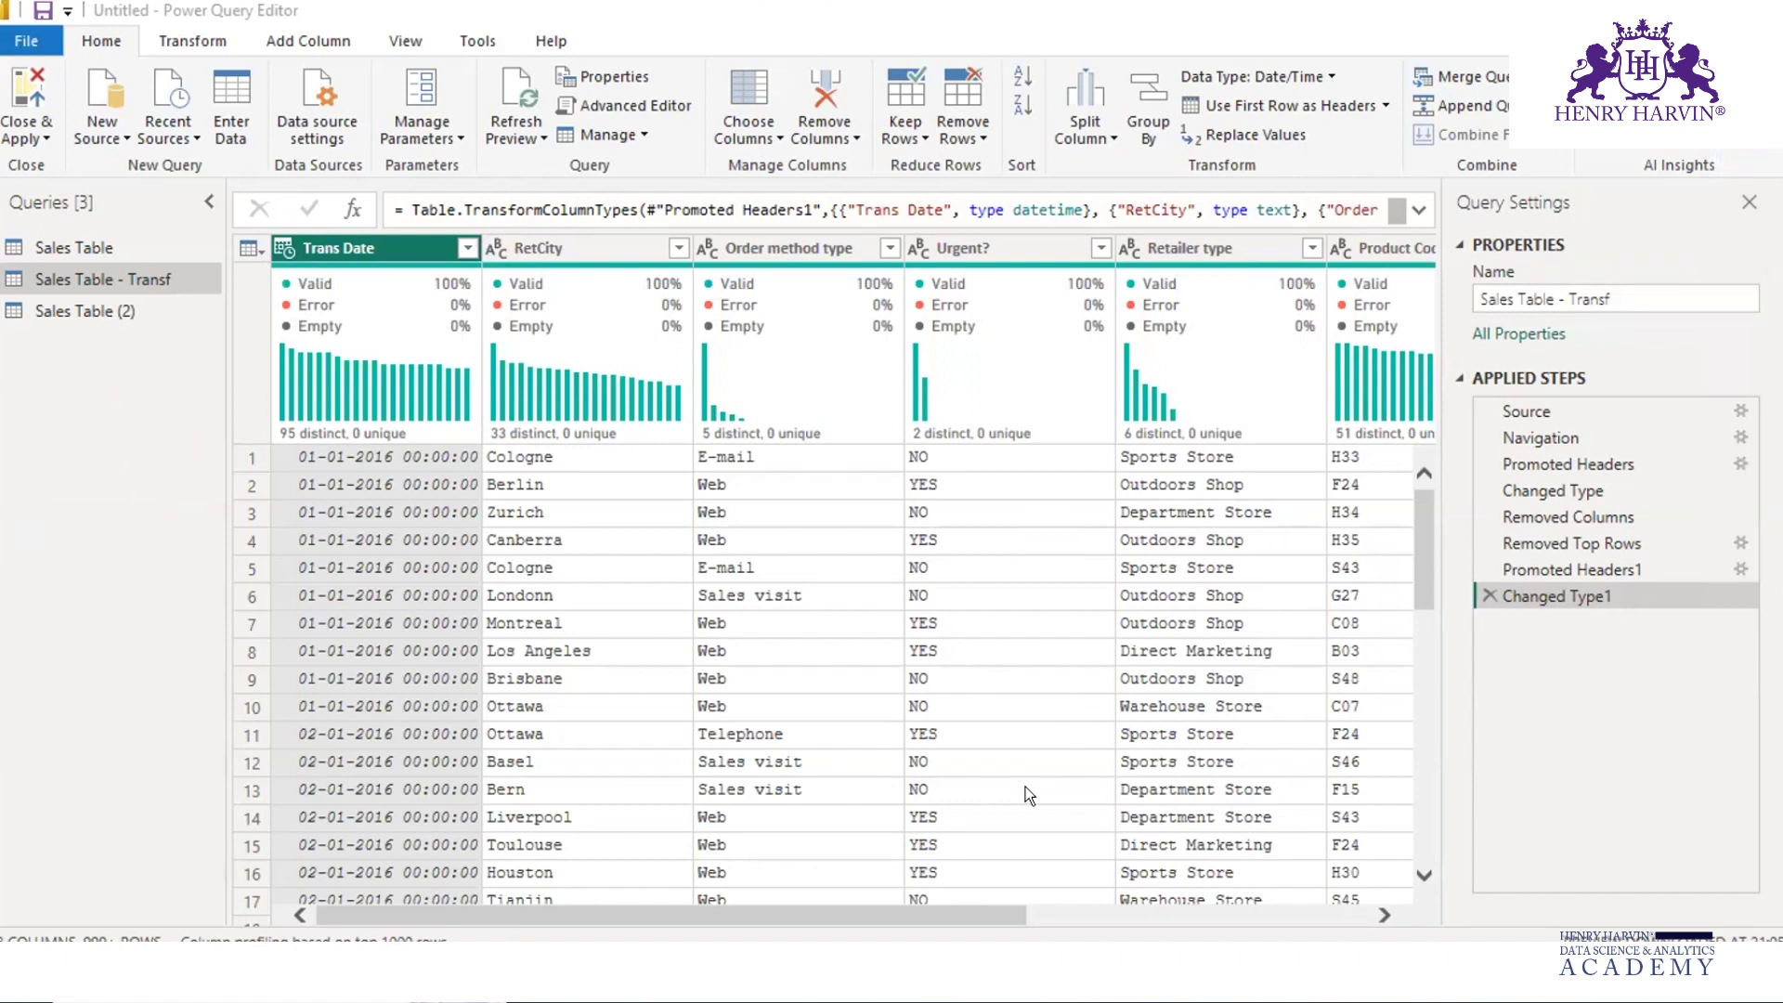
left_click_drag(933, 923, 1361, 906)
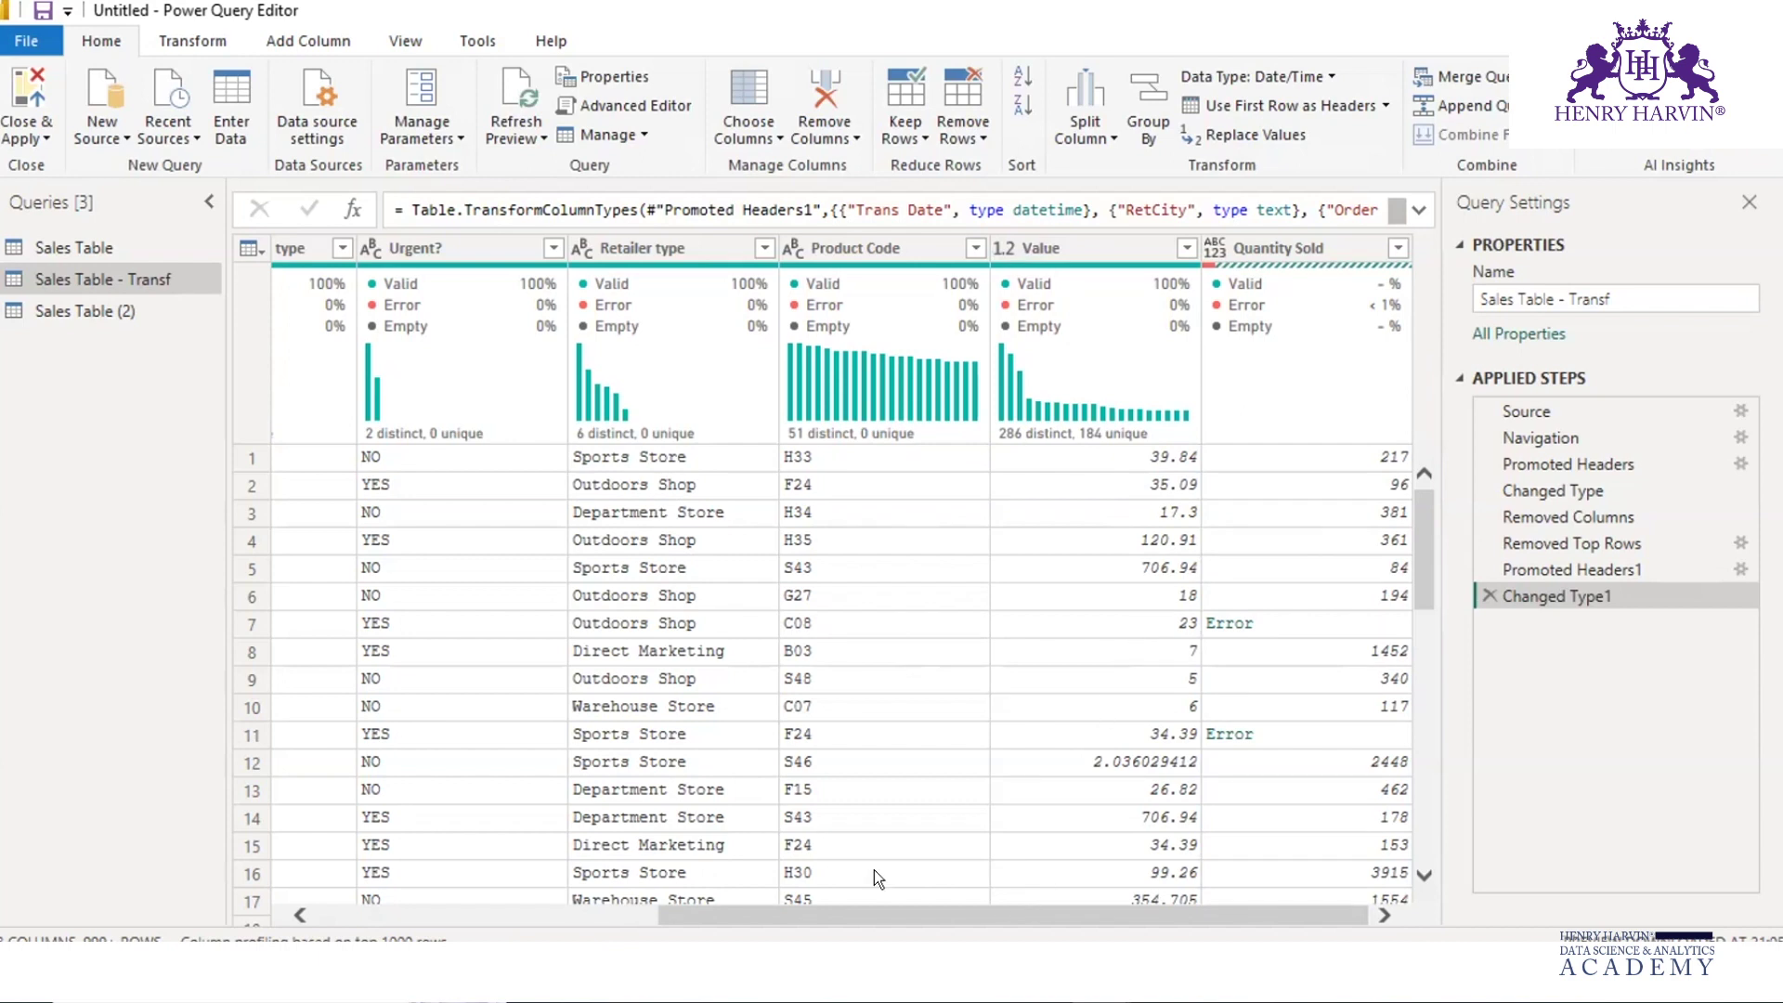
left_click_drag(1017, 905, 506, 905)
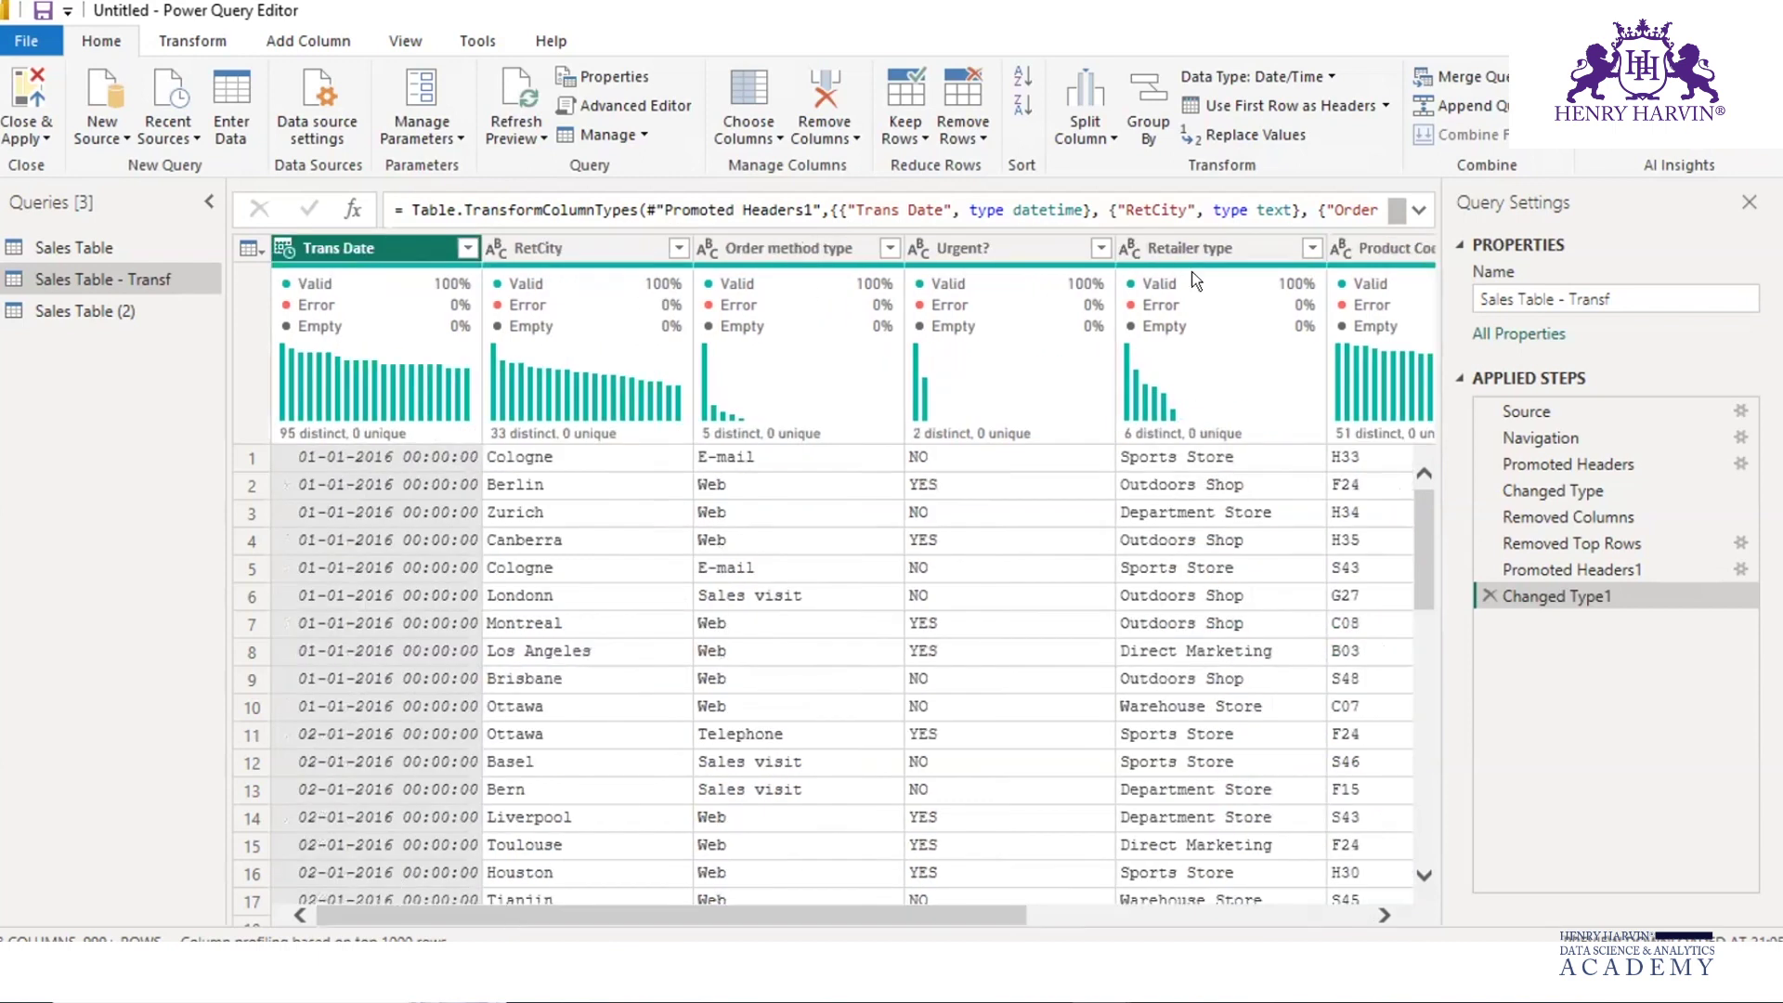
mouse_move(1214, 295)
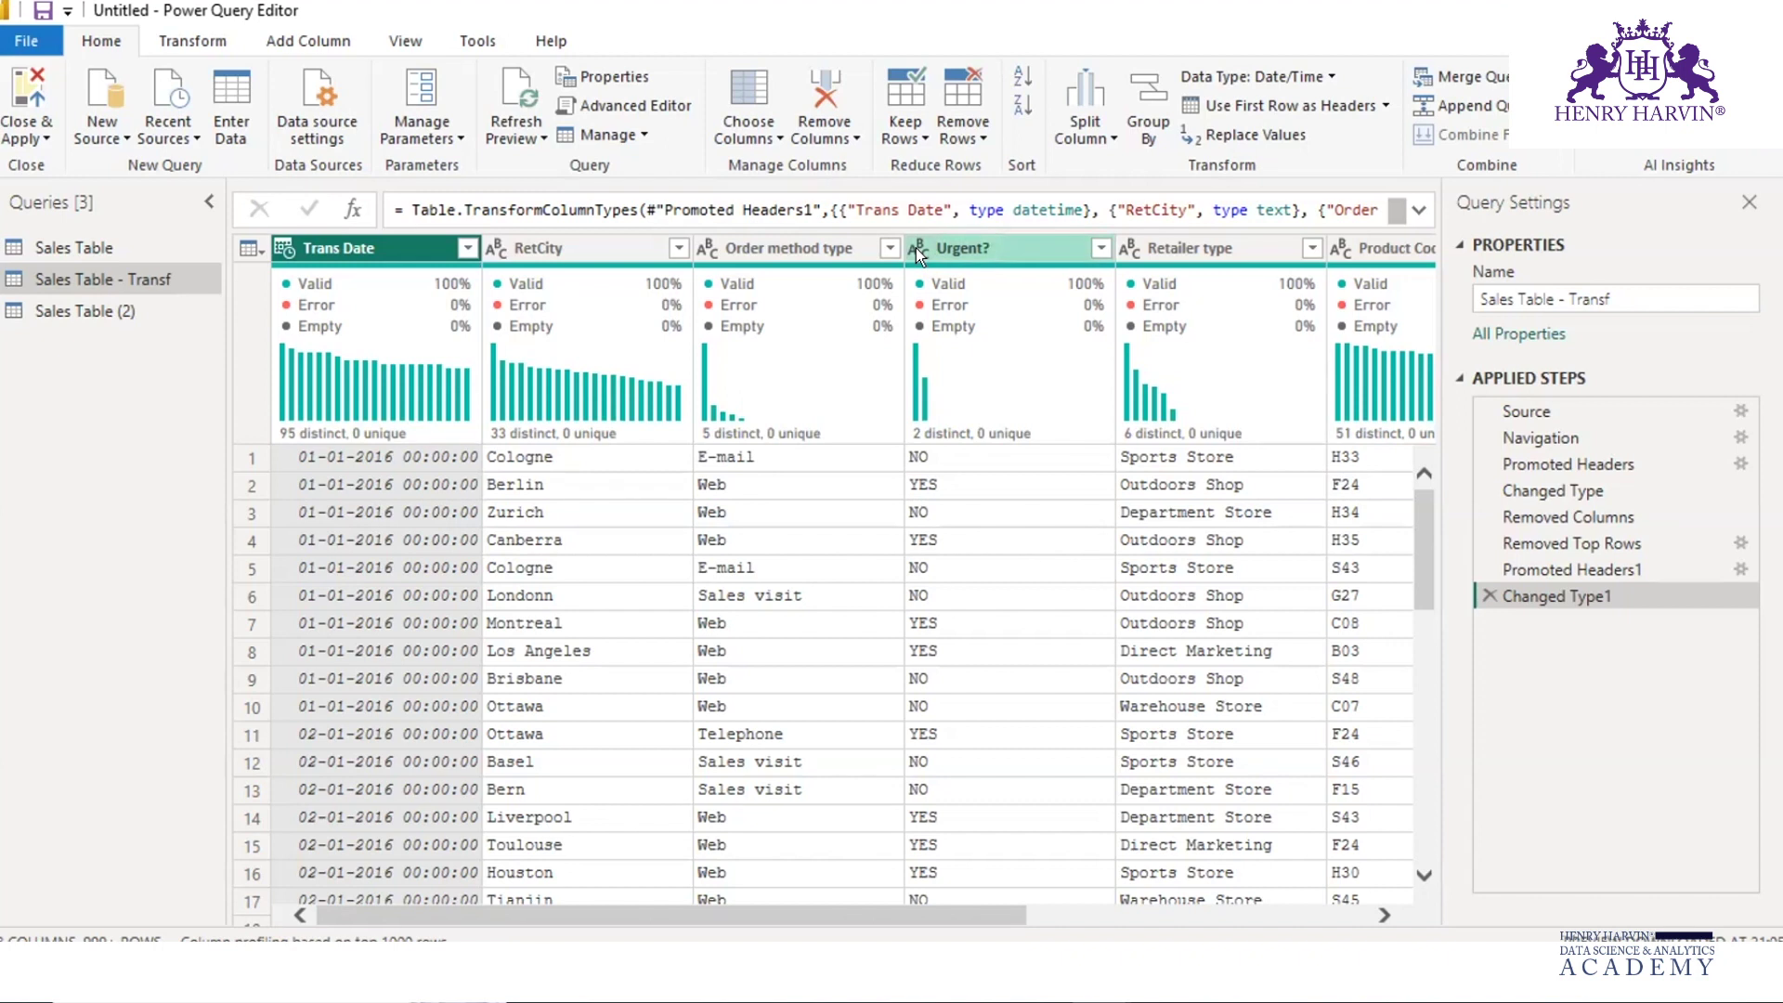
Select Urgent? to check its profile (1000 values, 0 errors, 0 empty) and show the Home ribbon
left_click(1005, 238)
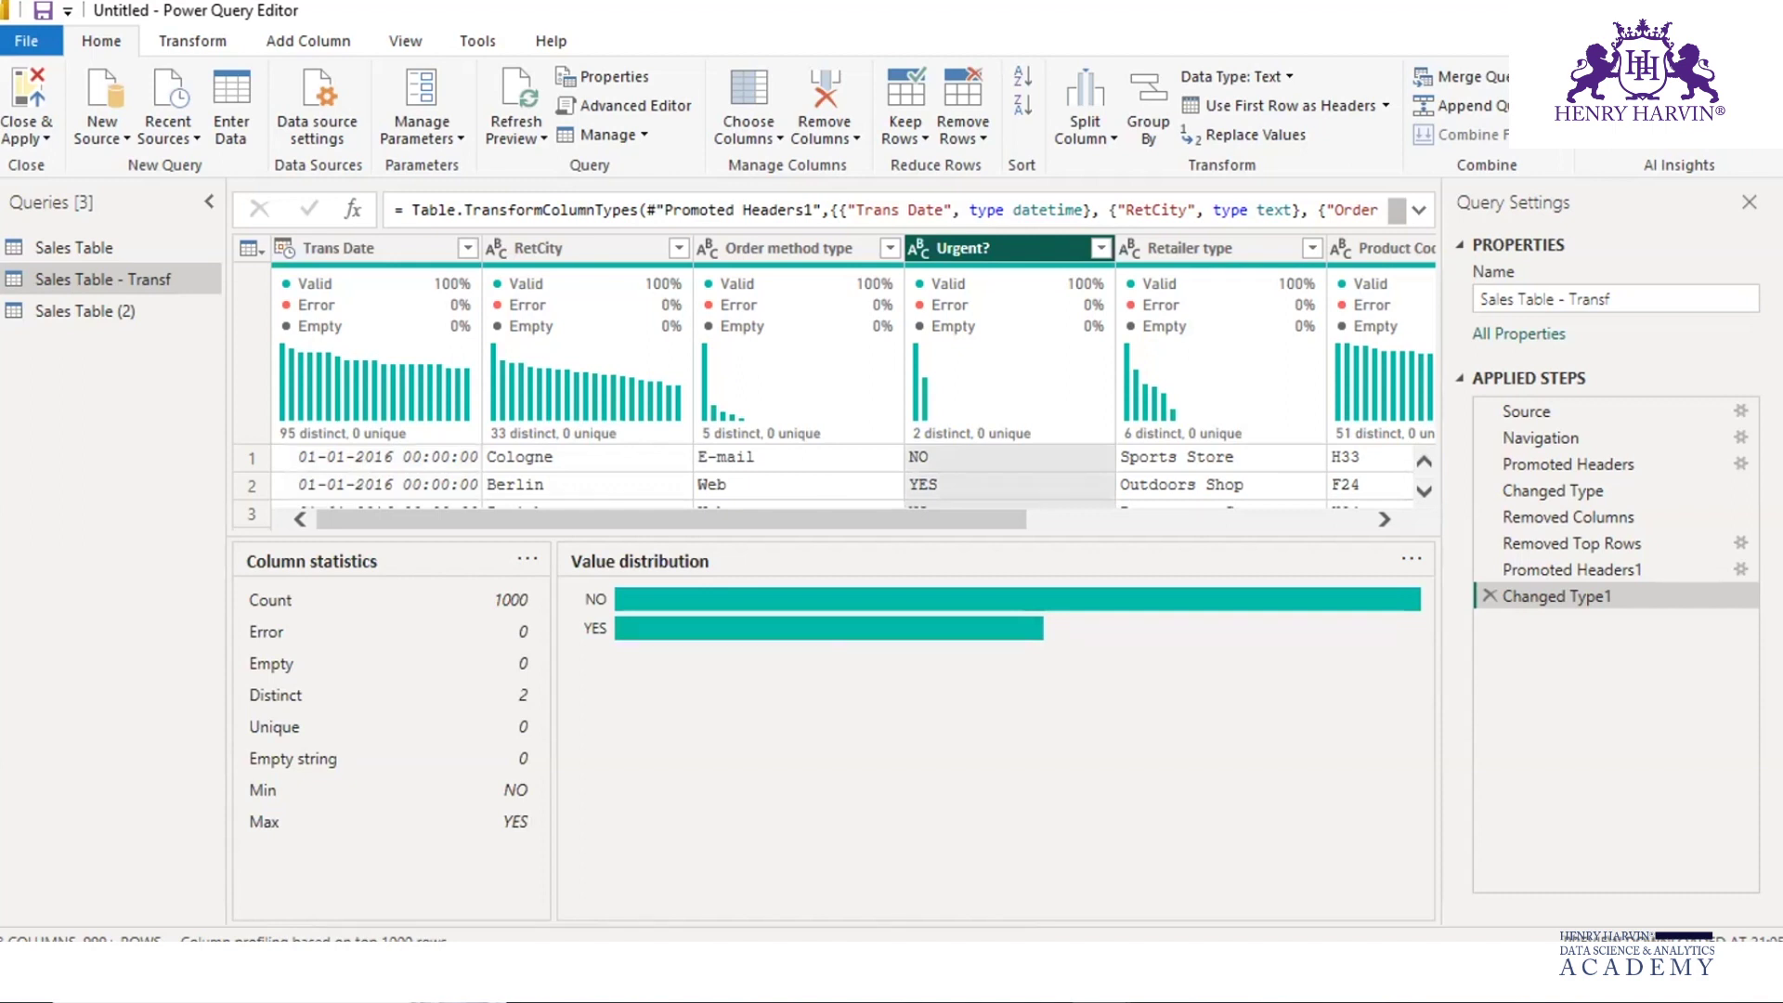
key("ctrl+shift+1")
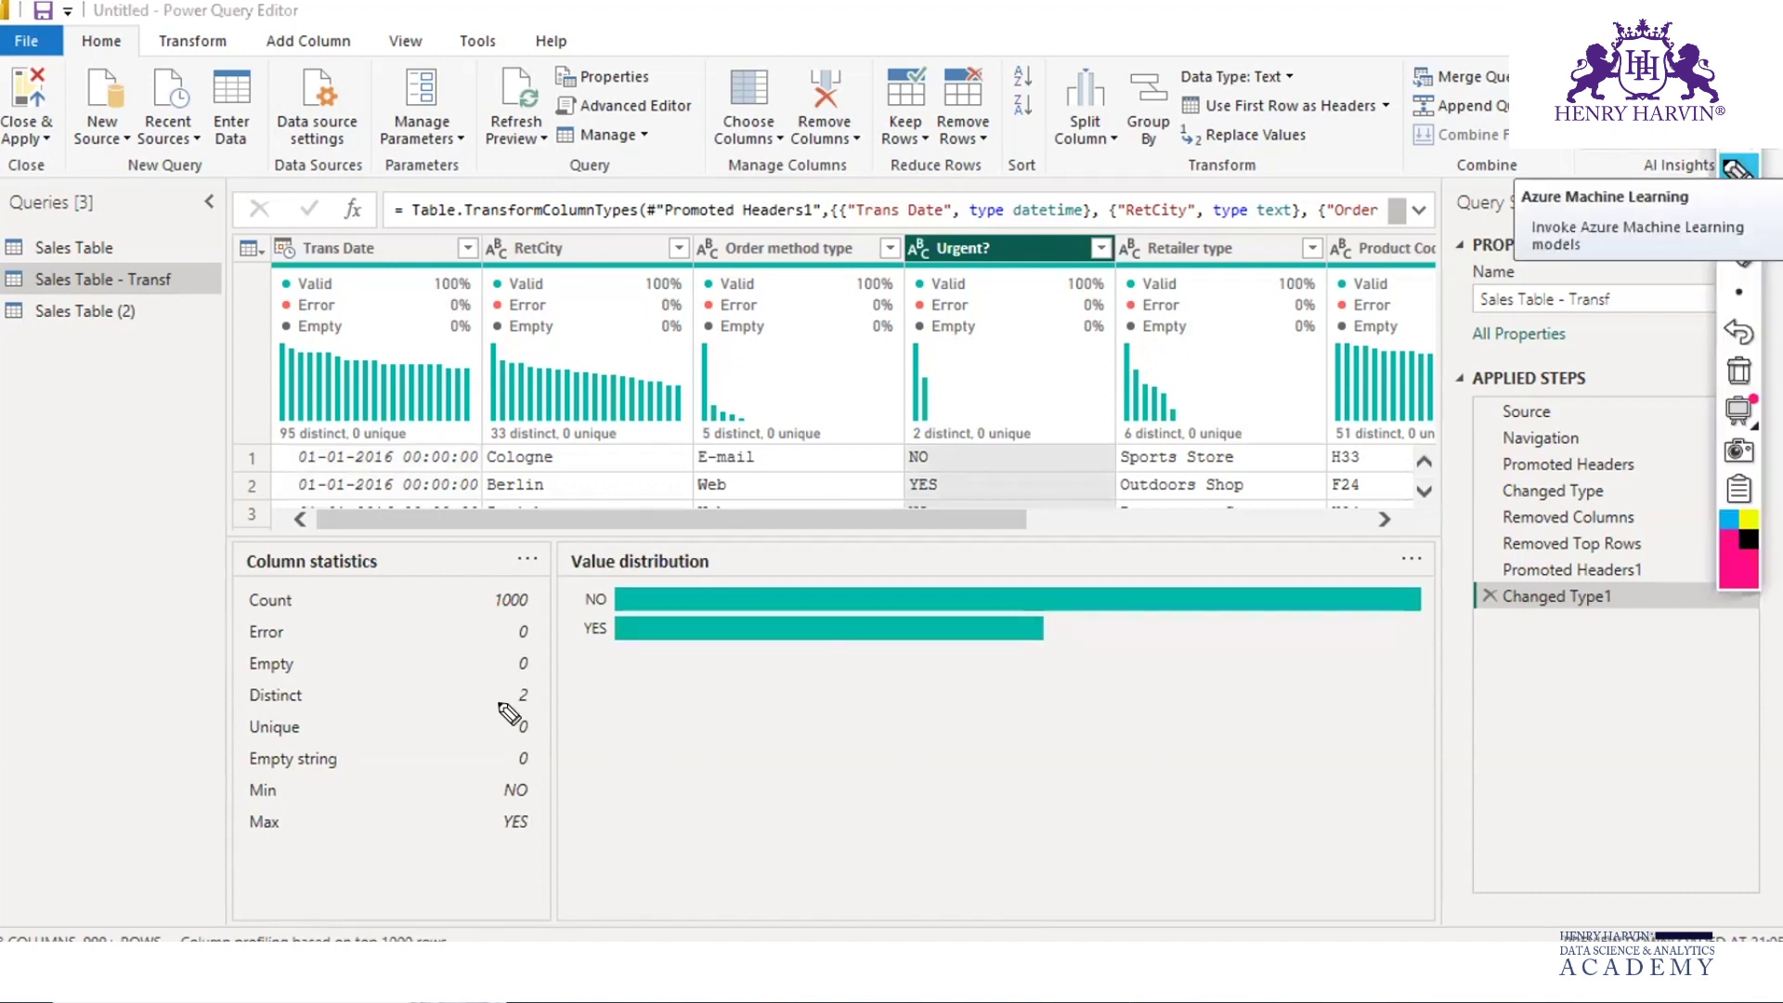
left_click_drag(502, 708, 533, 708)
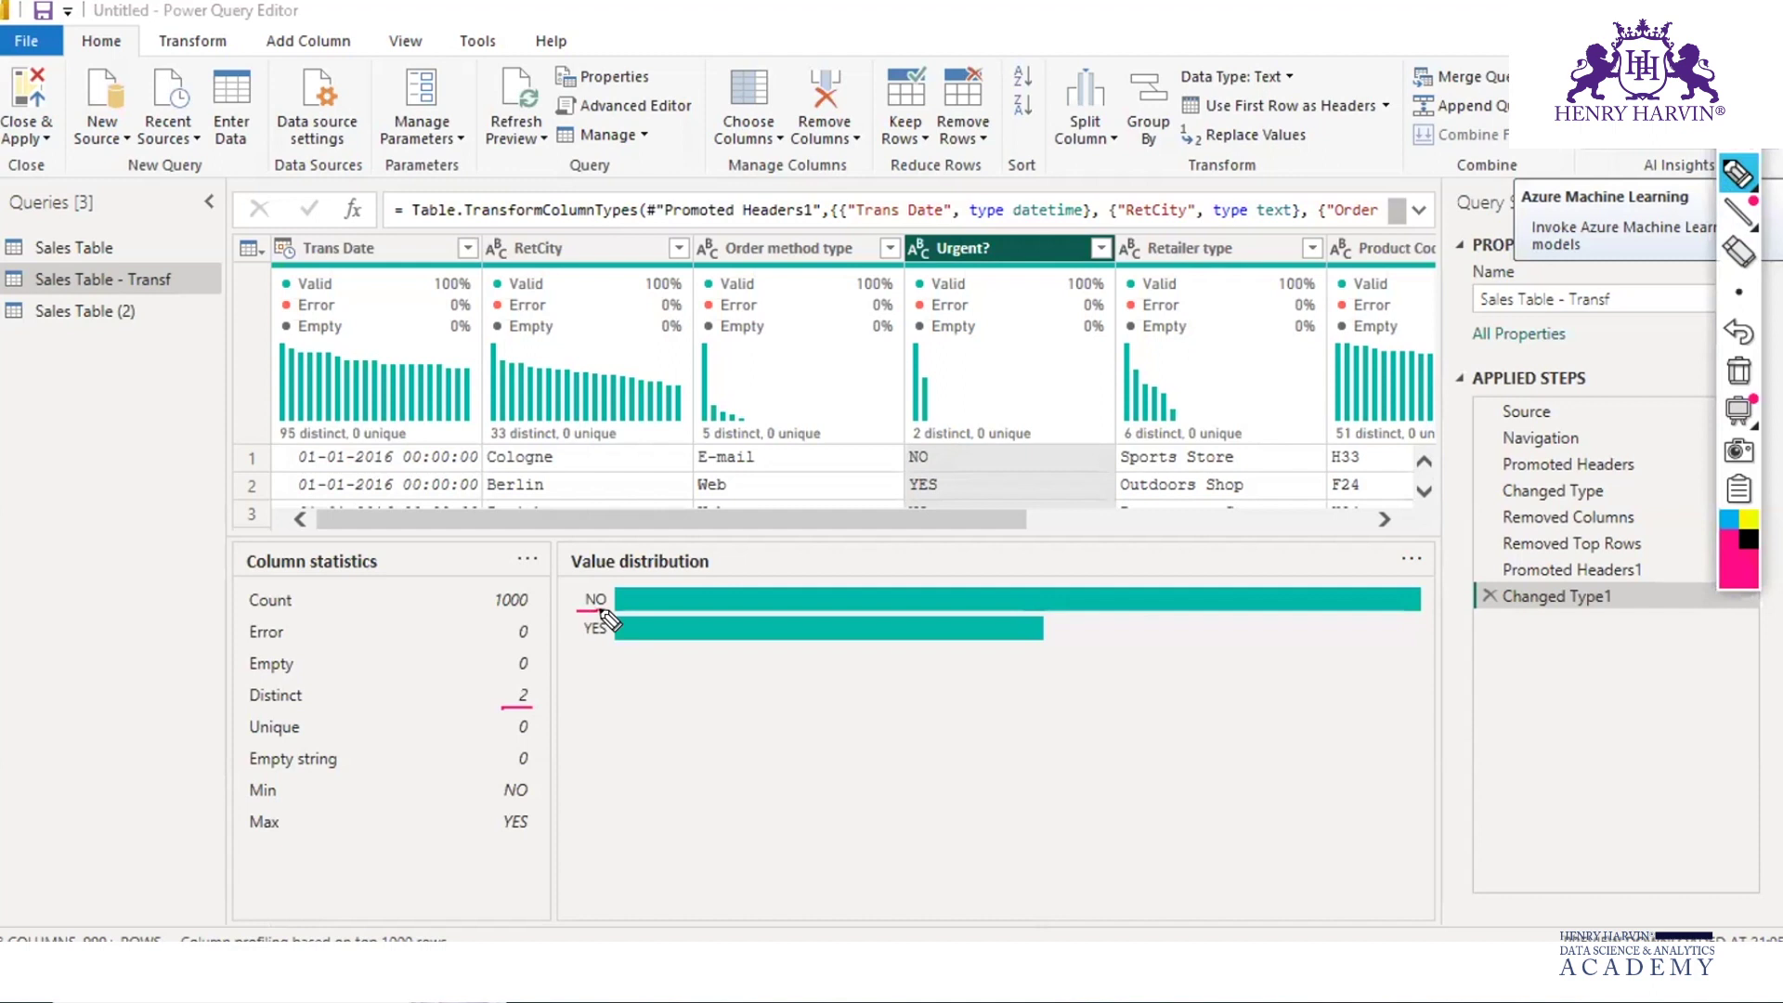
left_click_drag(575, 649, 605, 649)
left_click_drag(1057, 615, 1065, 627)
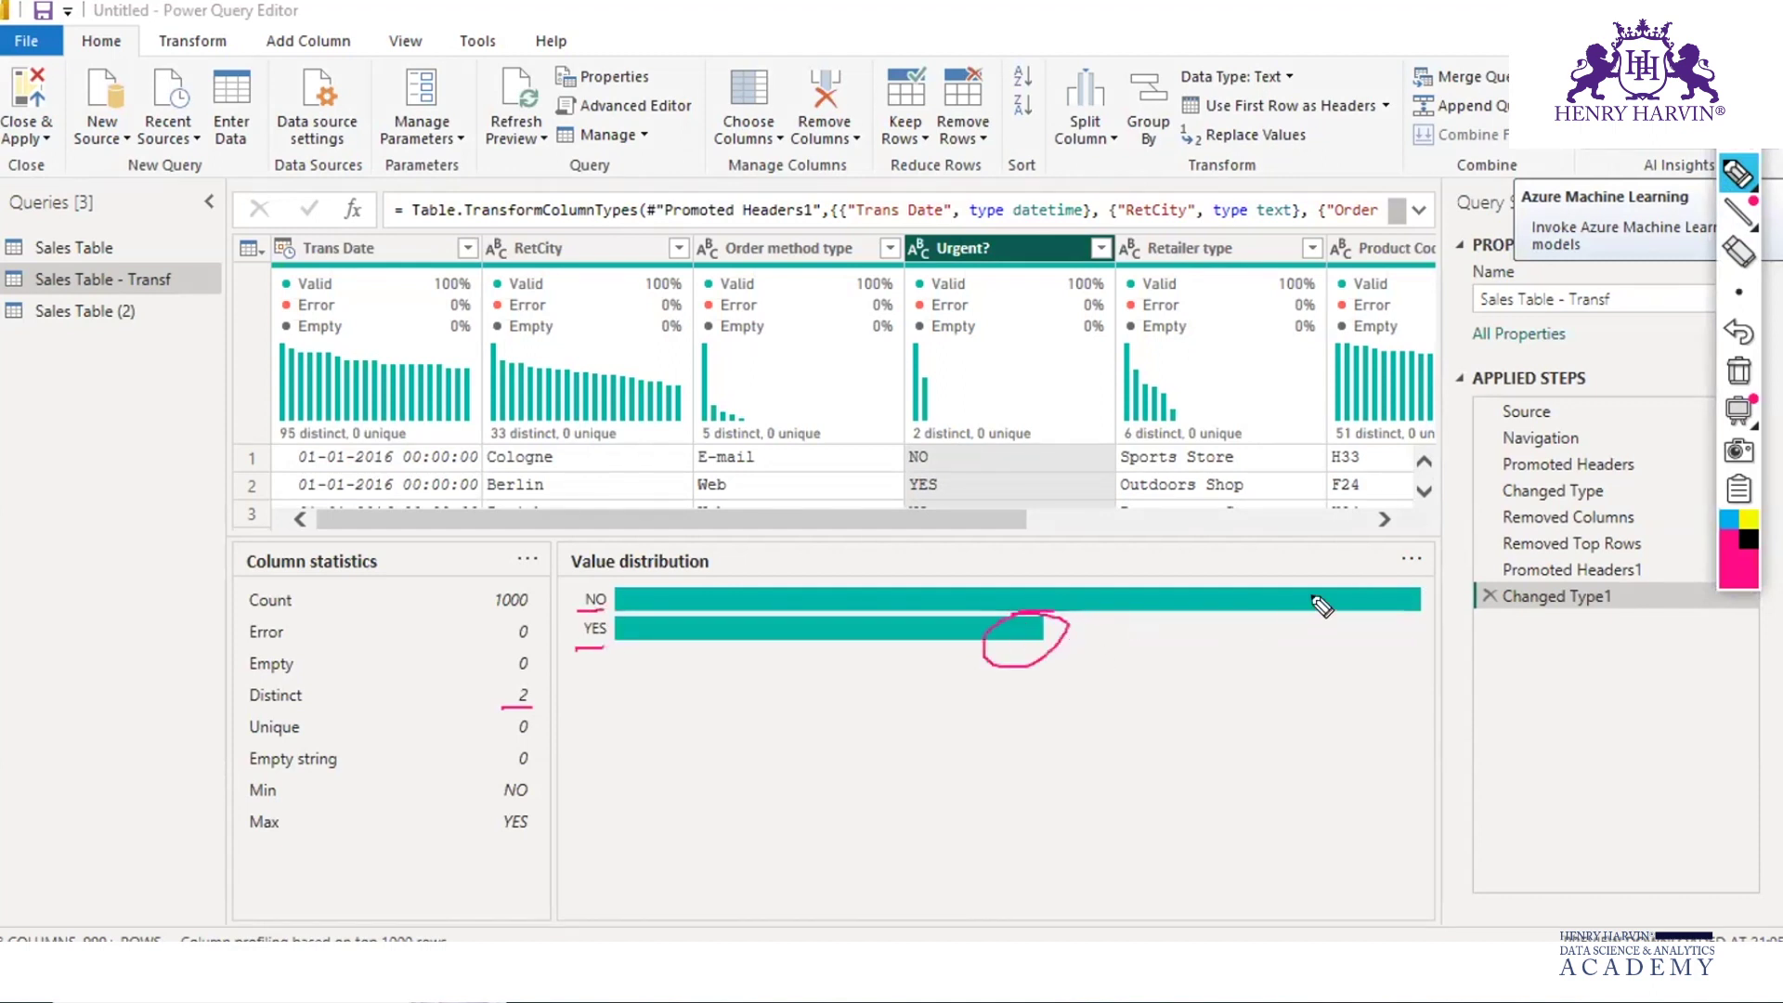
mouse_move(1412, 581)
left_mouse_down()
mouse_move(1351, 602)
mouse_move(1415, 588)
left_mouse_up()
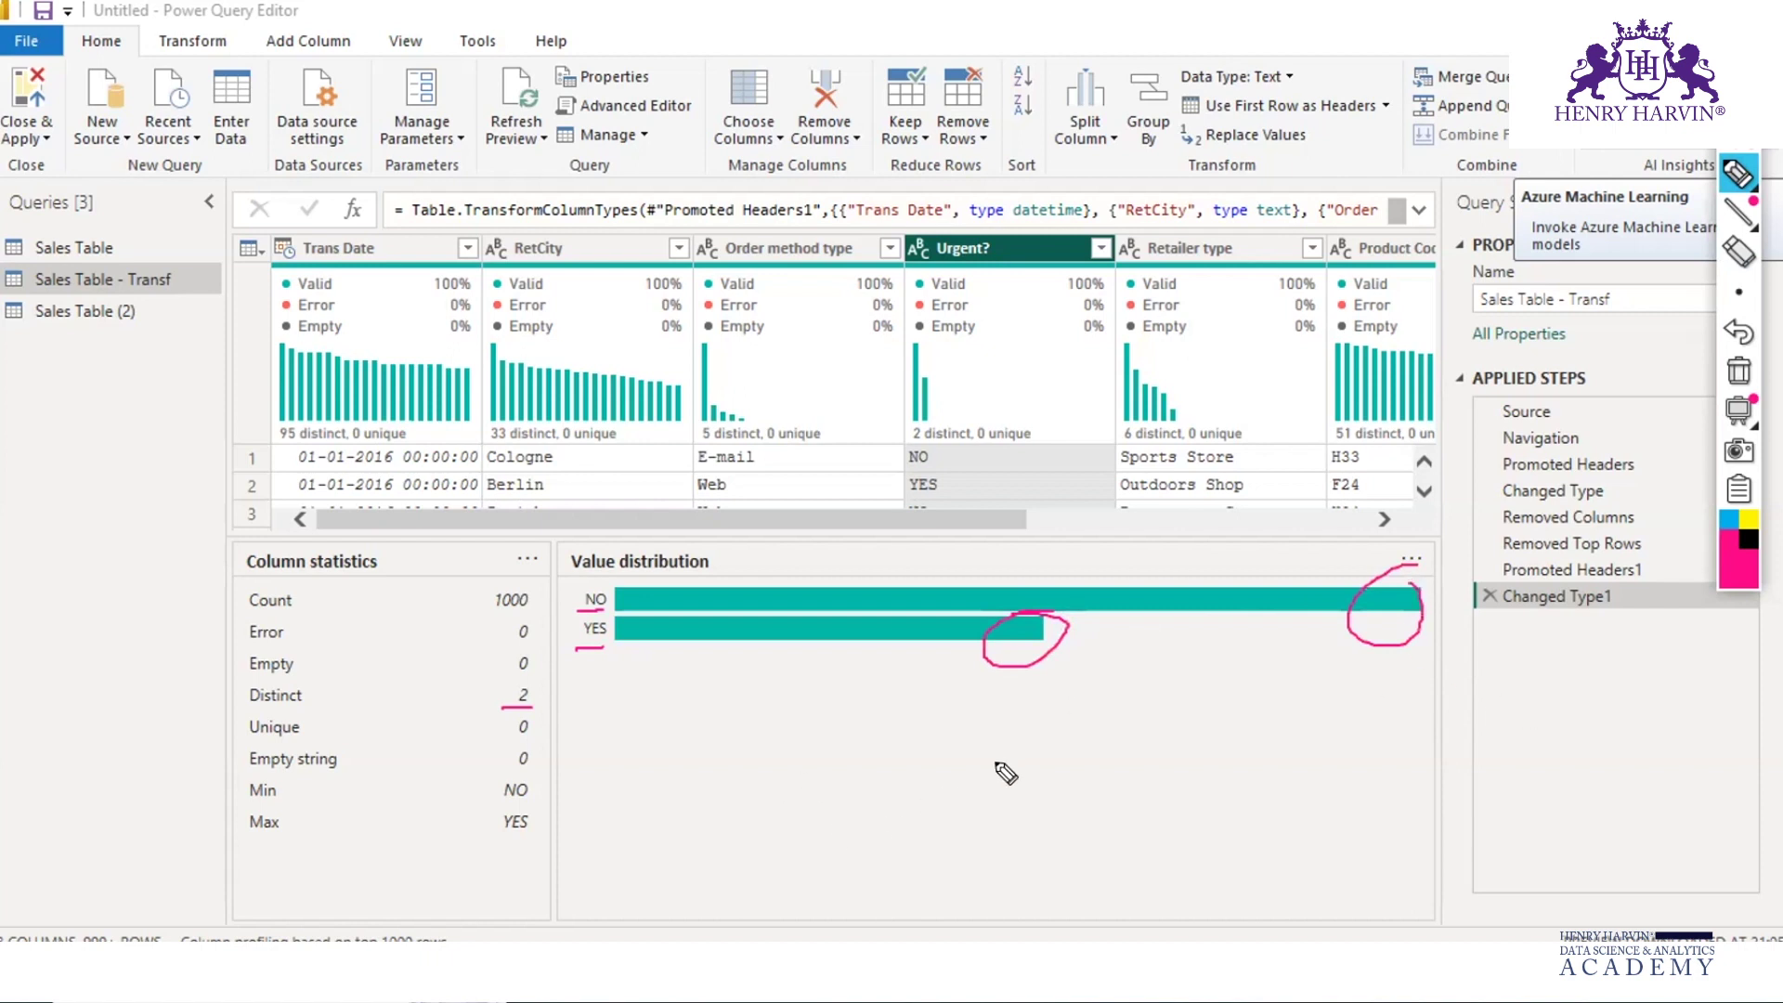
left_click(1738, 371)
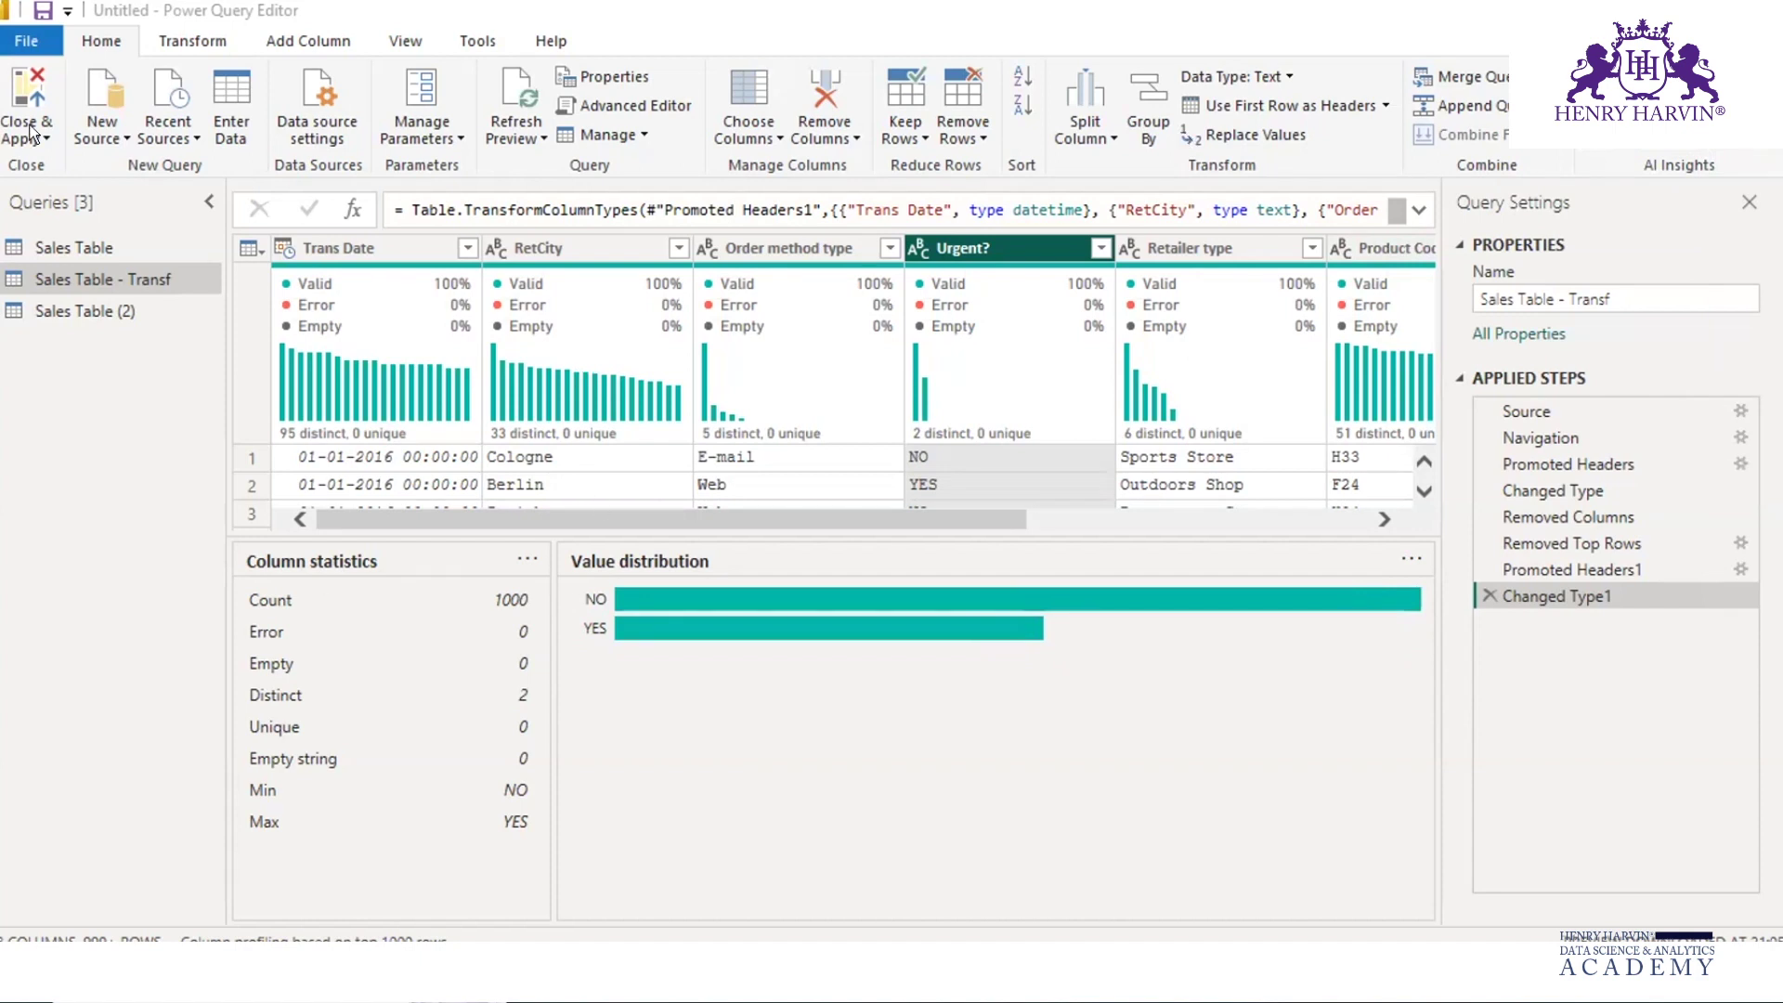
left_click(397, 37)
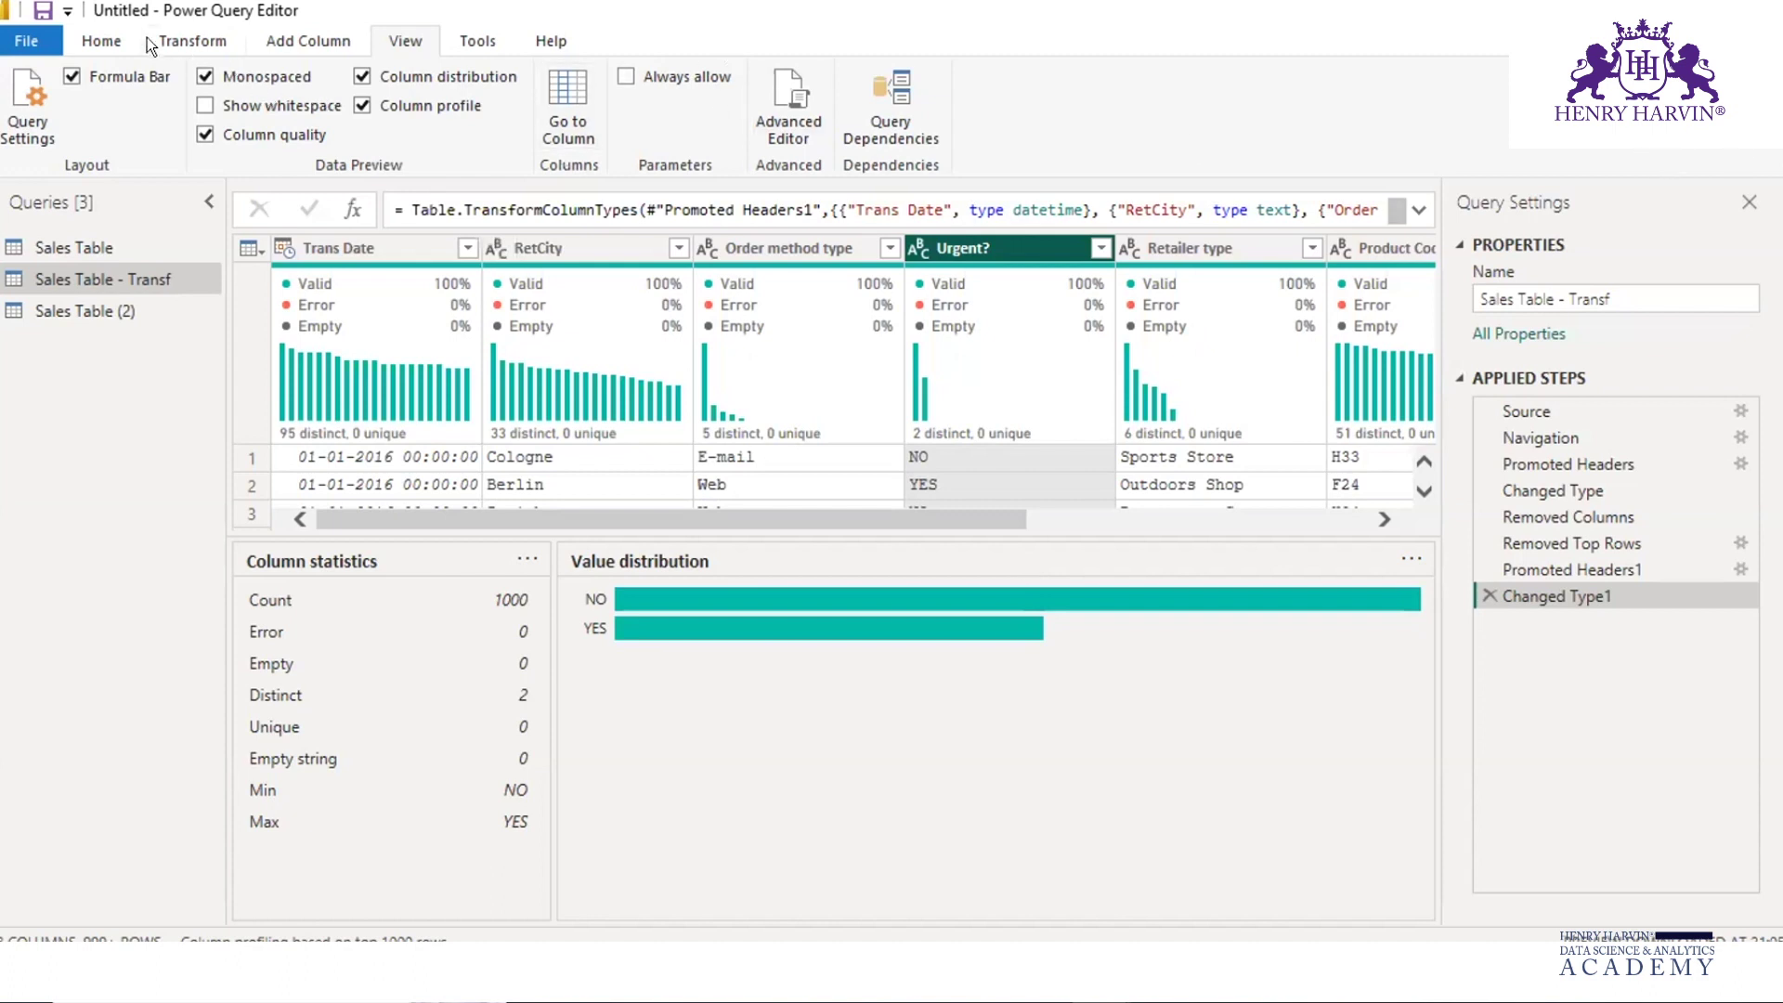
left_click(102, 40)
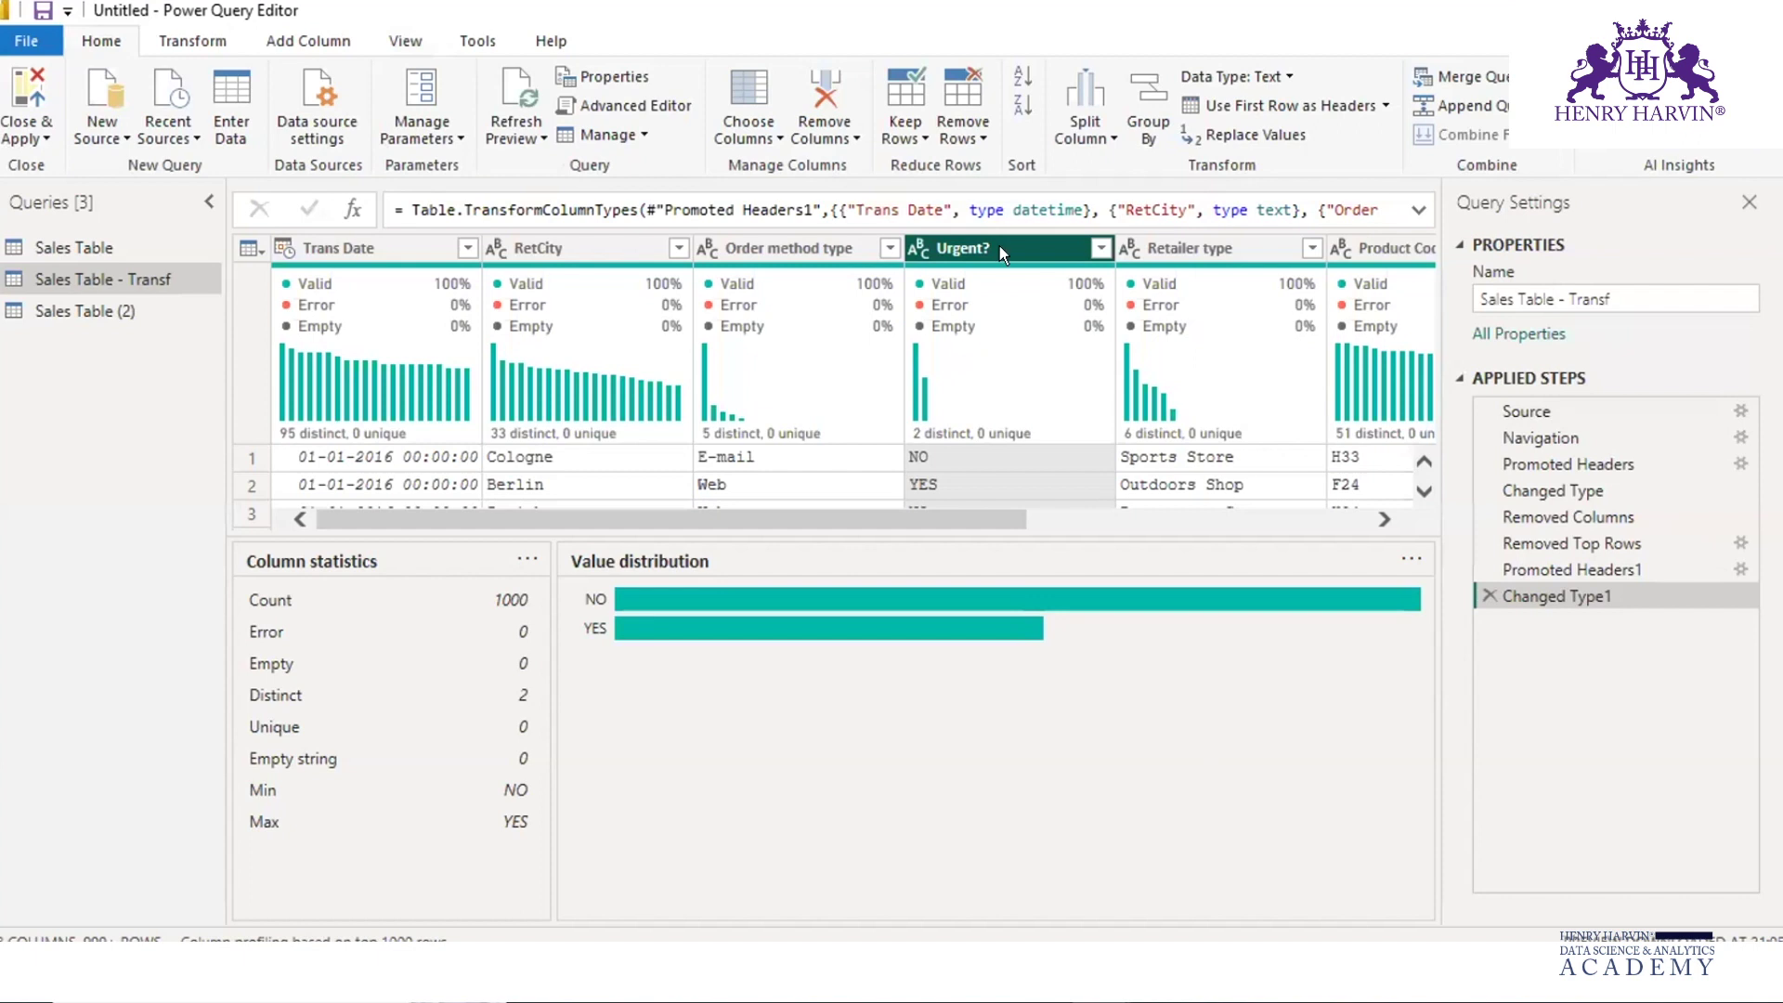
Use Replace Values on Urgent? with Value To Find NO and Replace With FALSE
left_click(1268, 132)
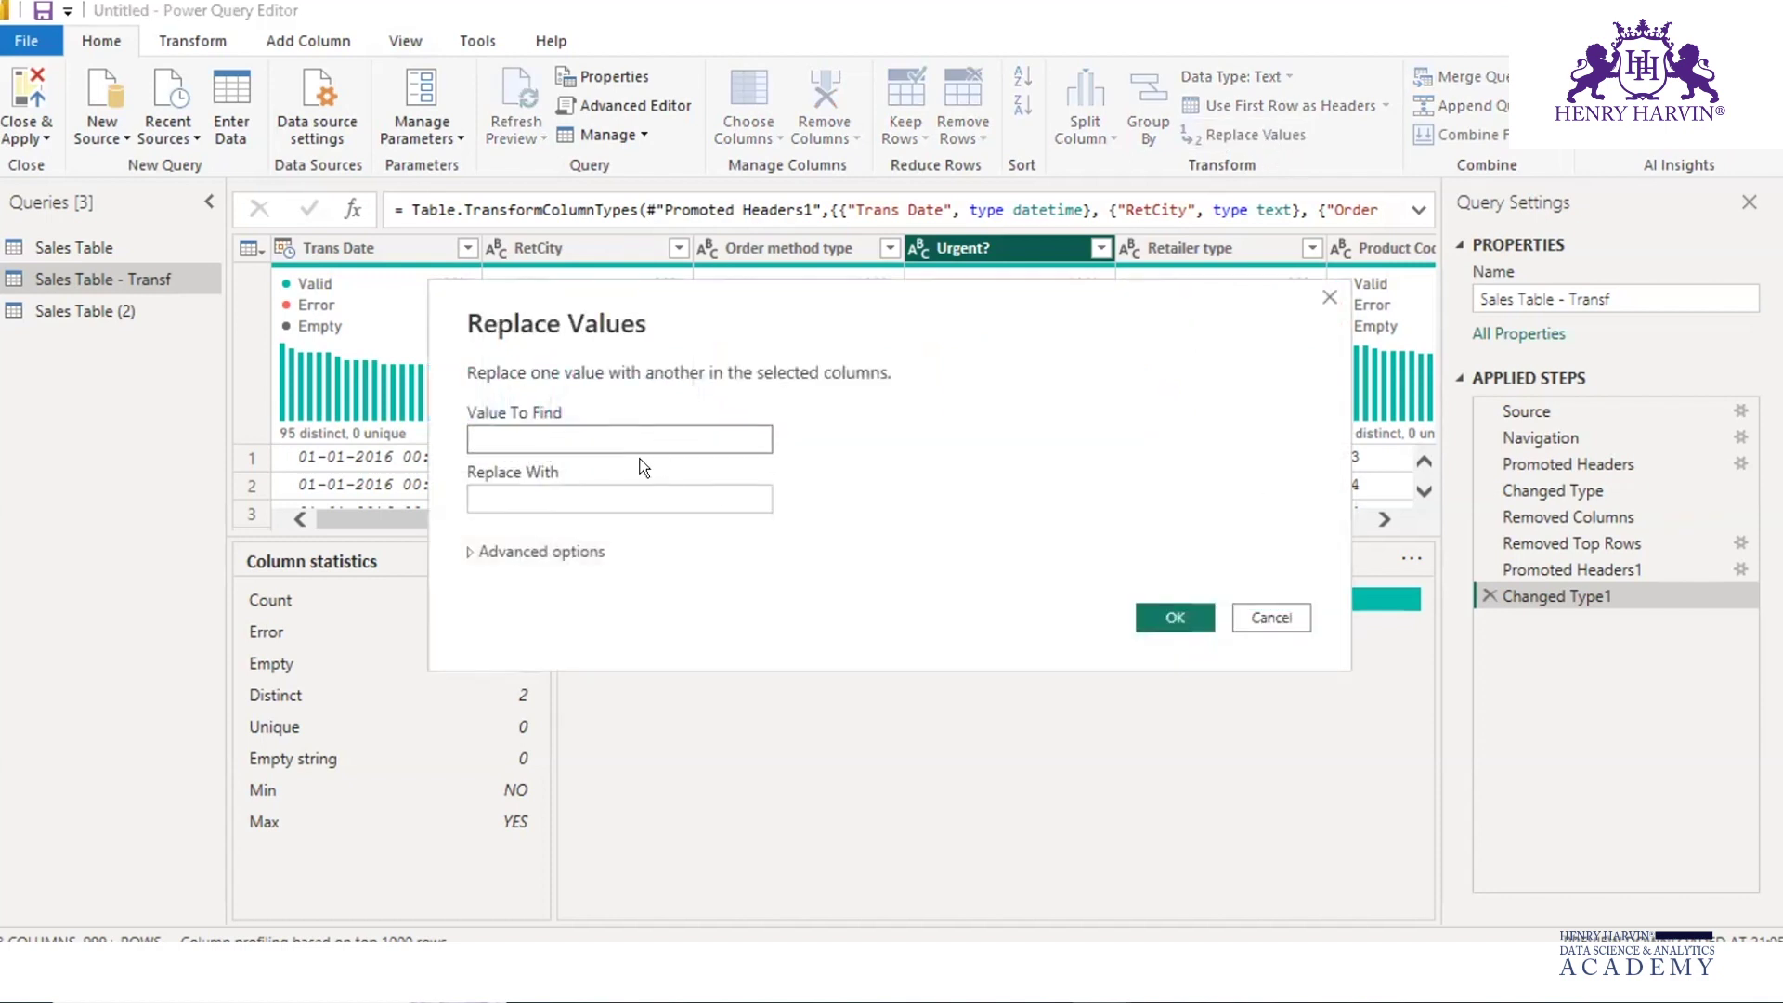
type("No")
key("Tab")
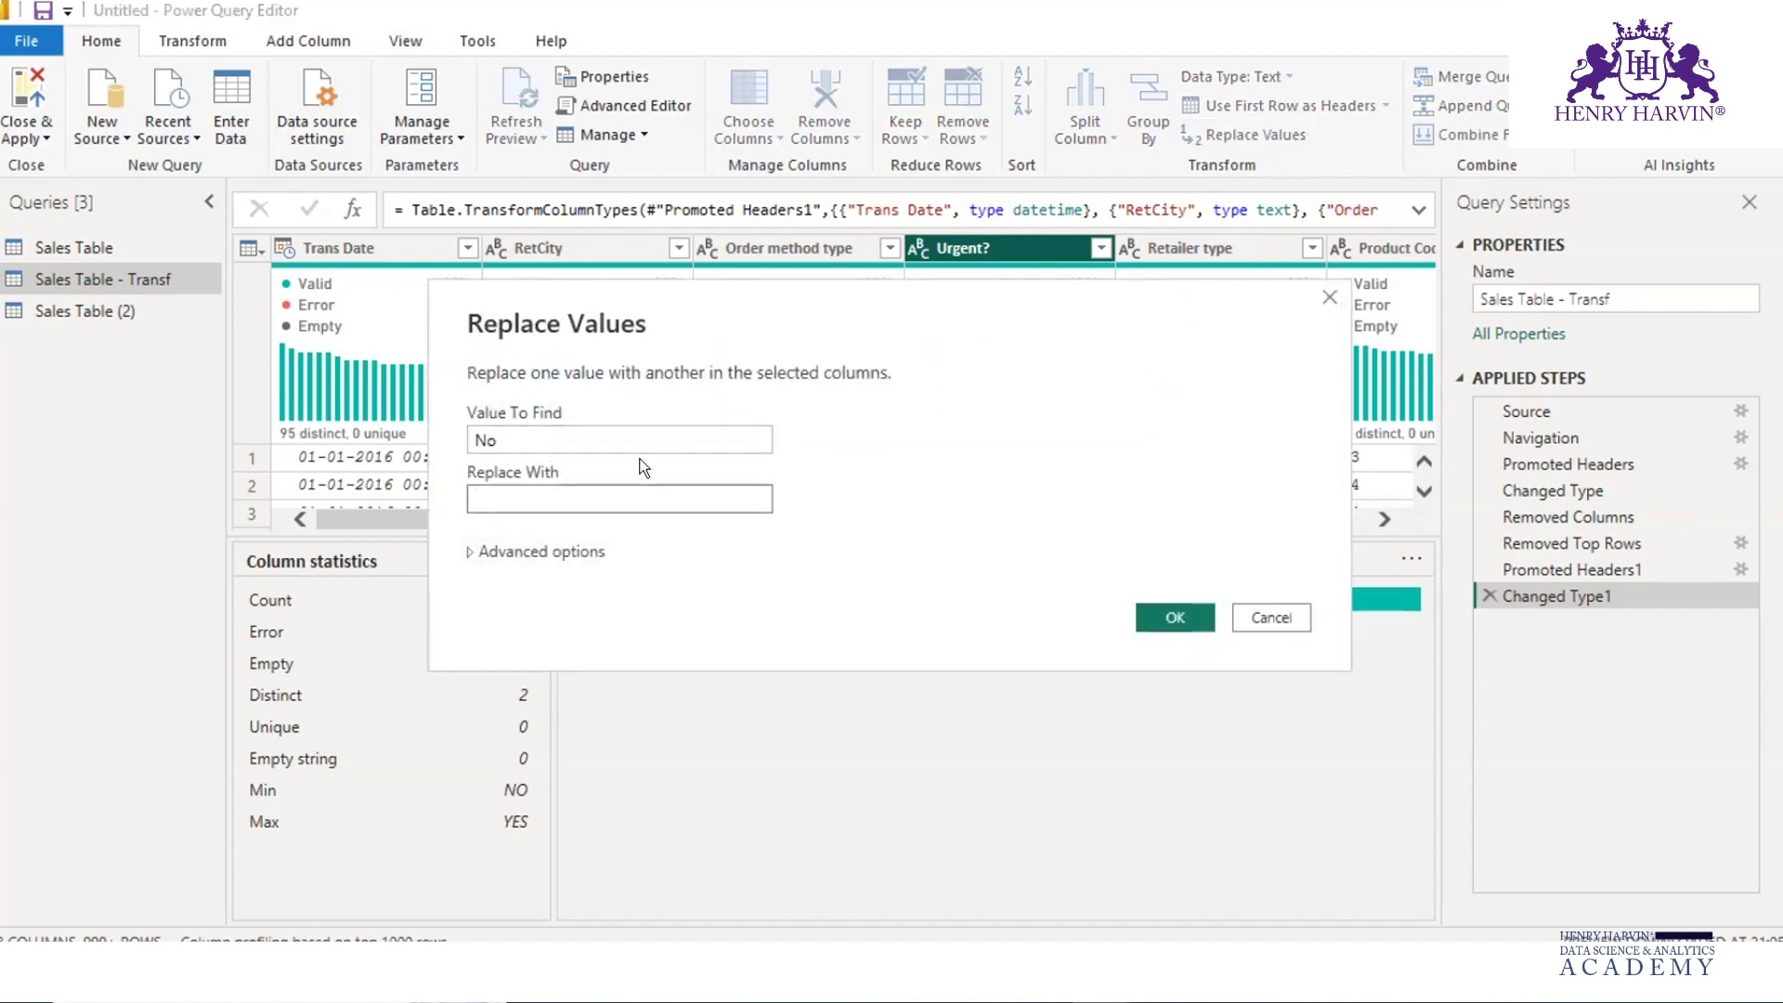
left_click(513, 437)
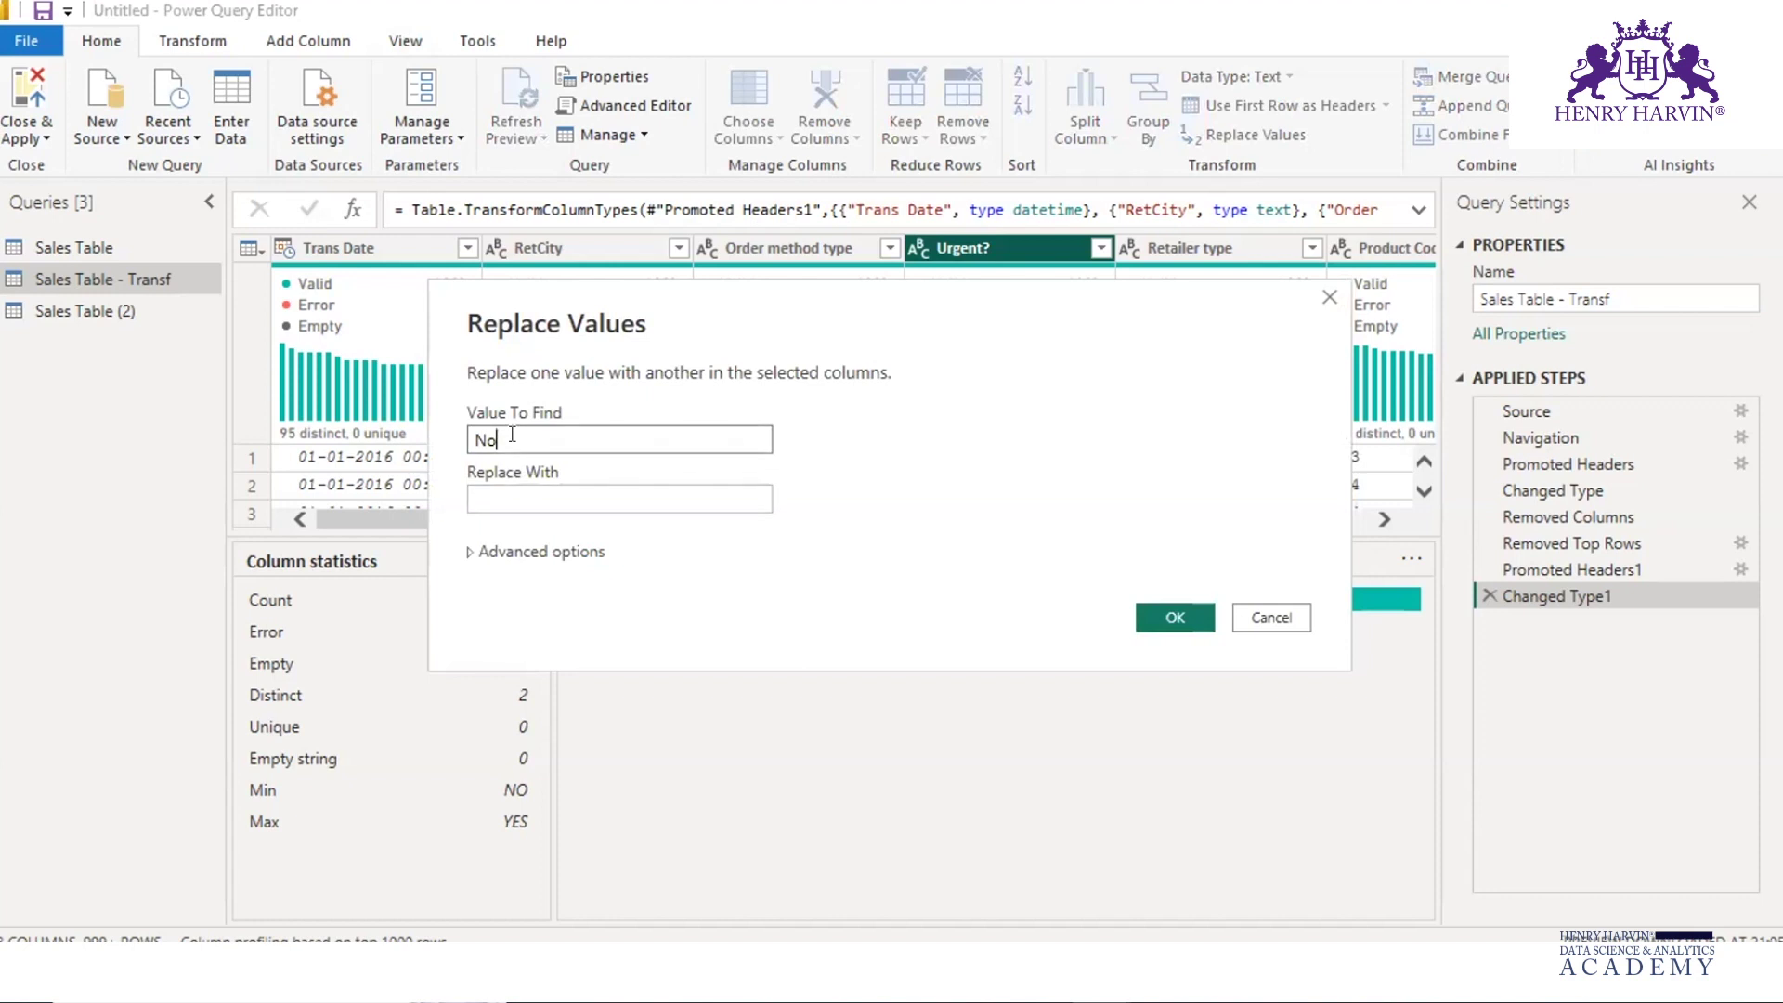
key("BackSpace")
type("O")
key("Tab")
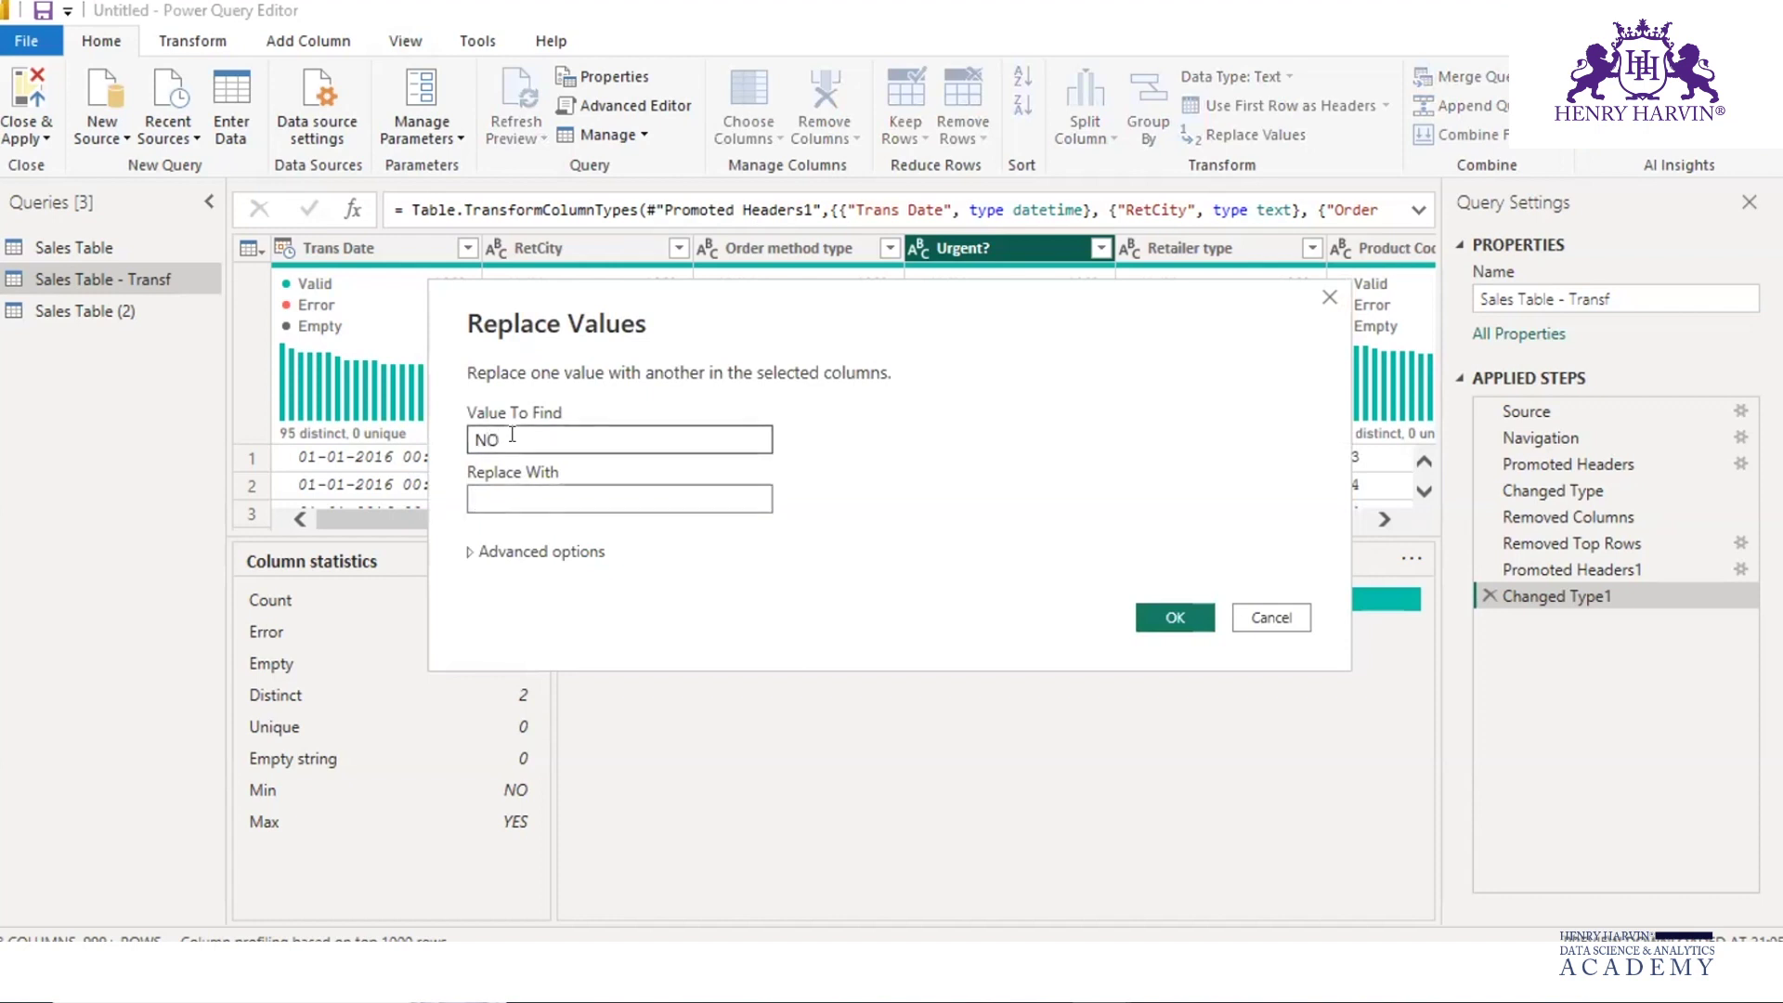
type("FALSE")
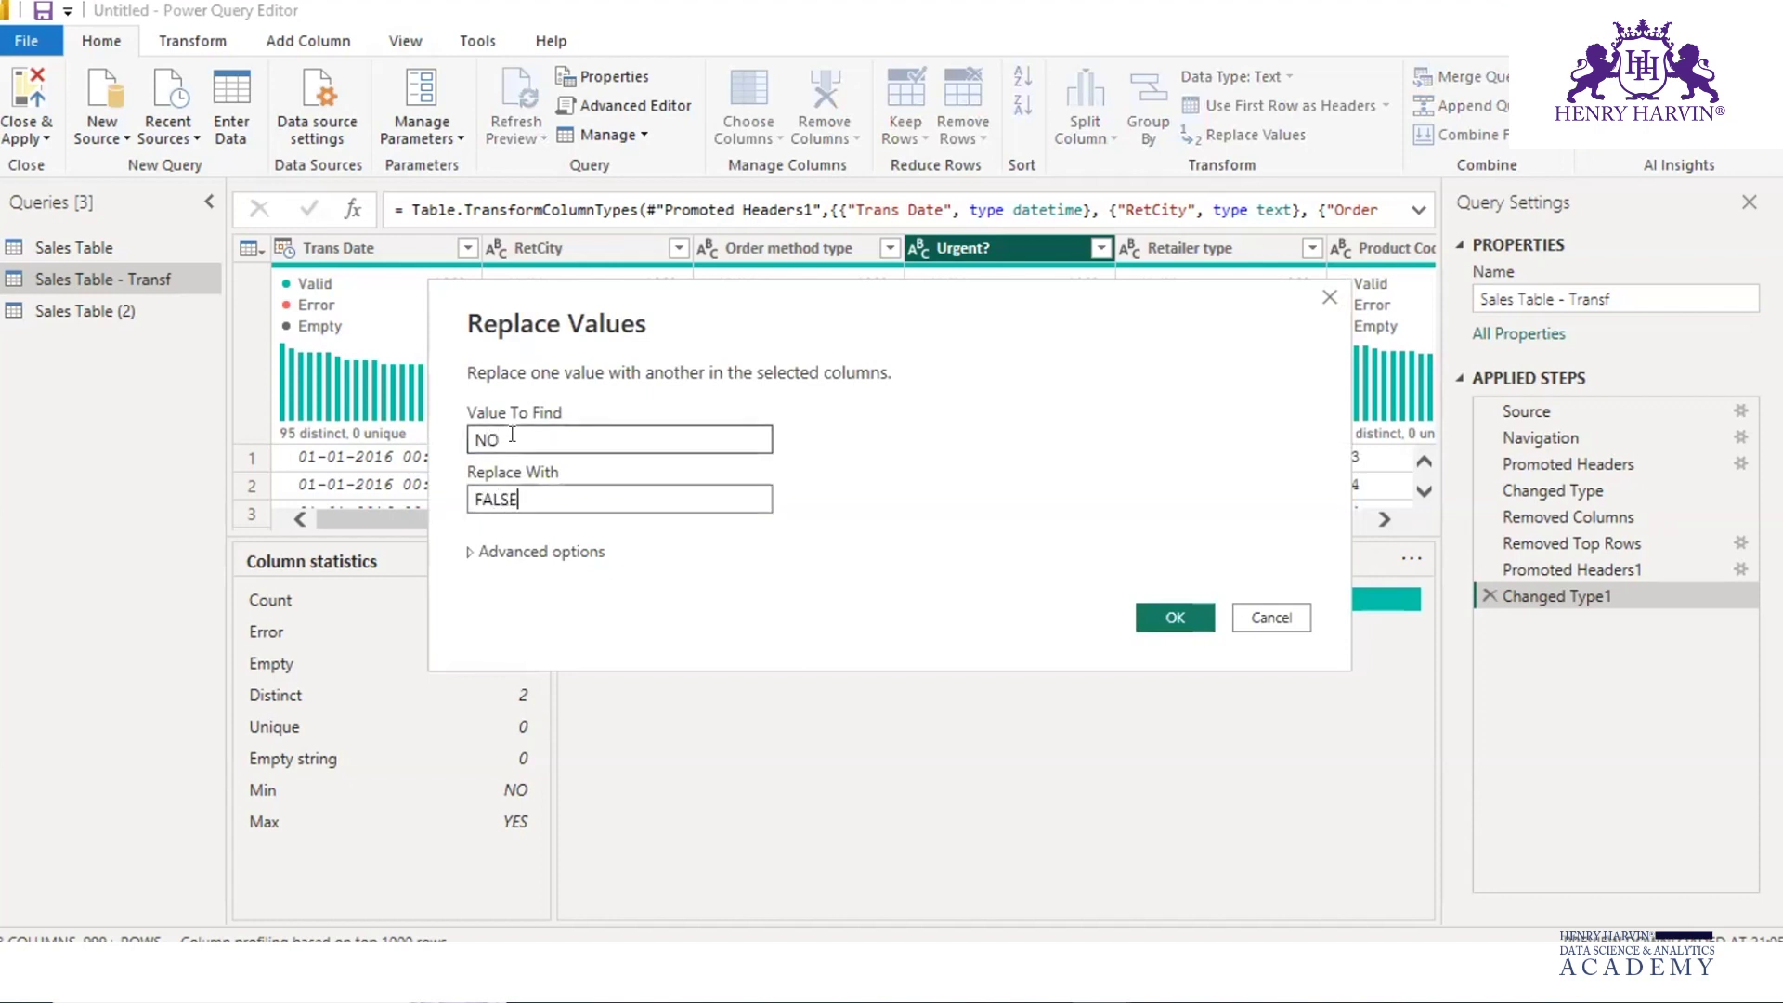
left_click(1165, 614)
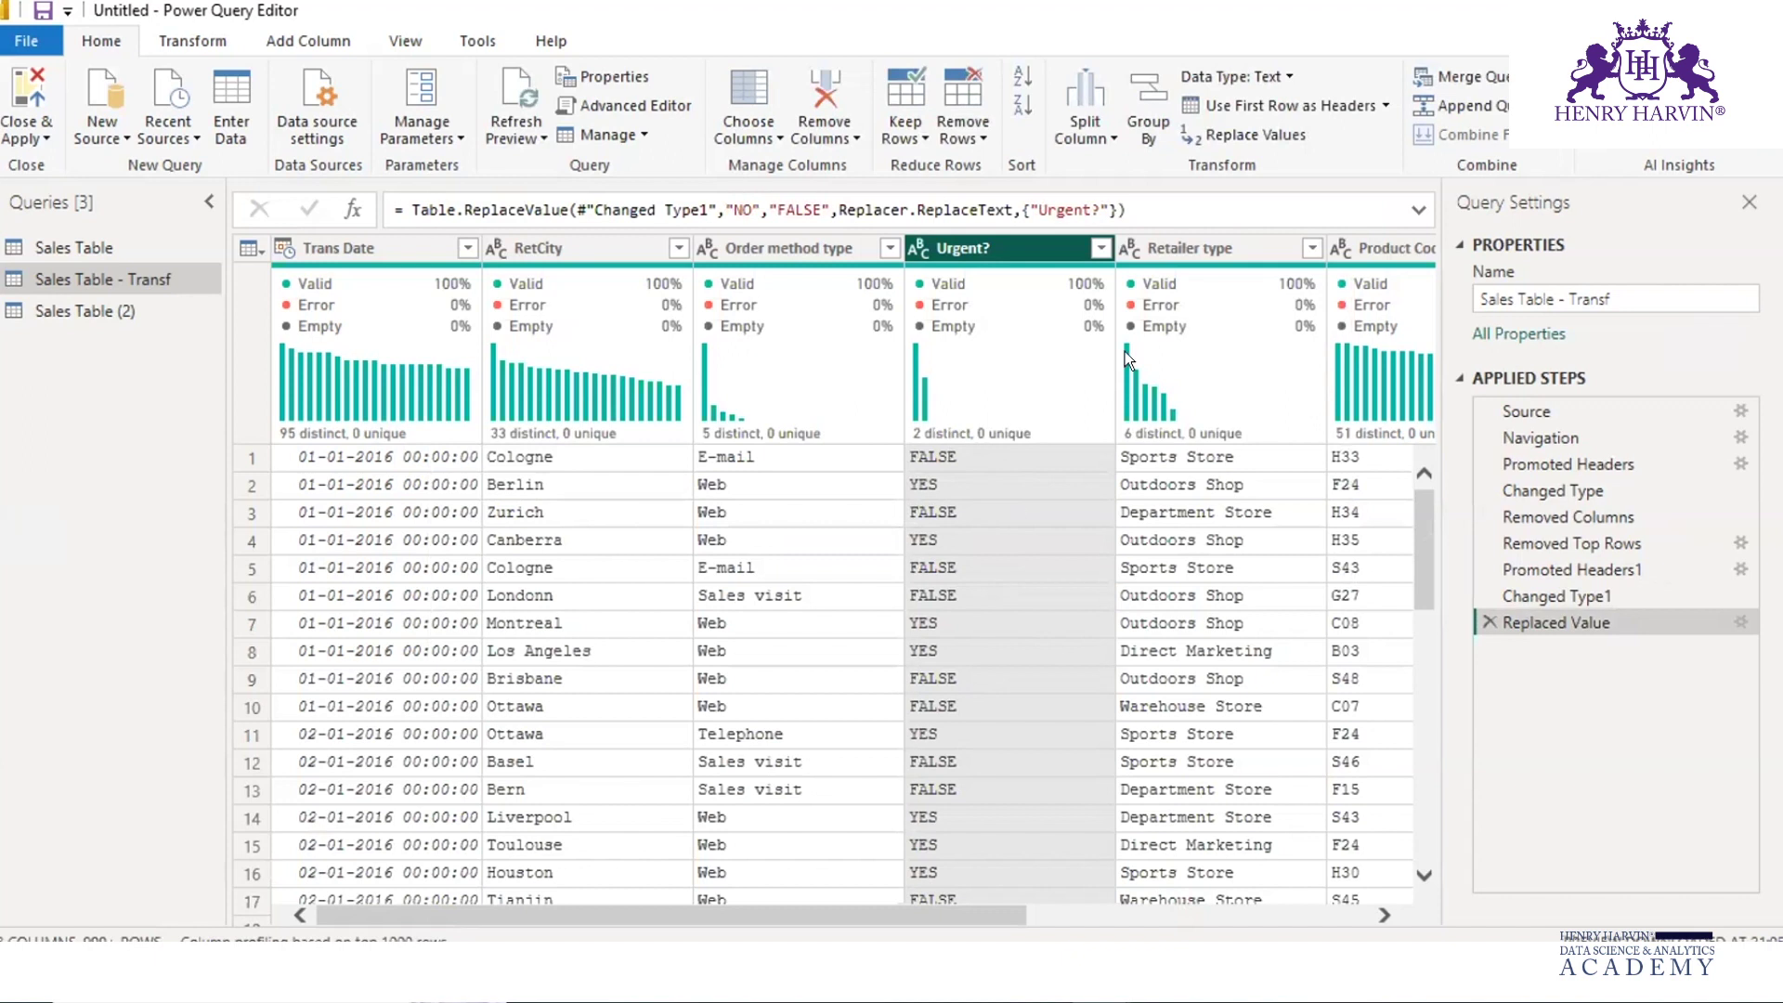
Use Replace Values on Urgent? with Value To Find YES and Replace With TRUE
left_click(1256, 135)
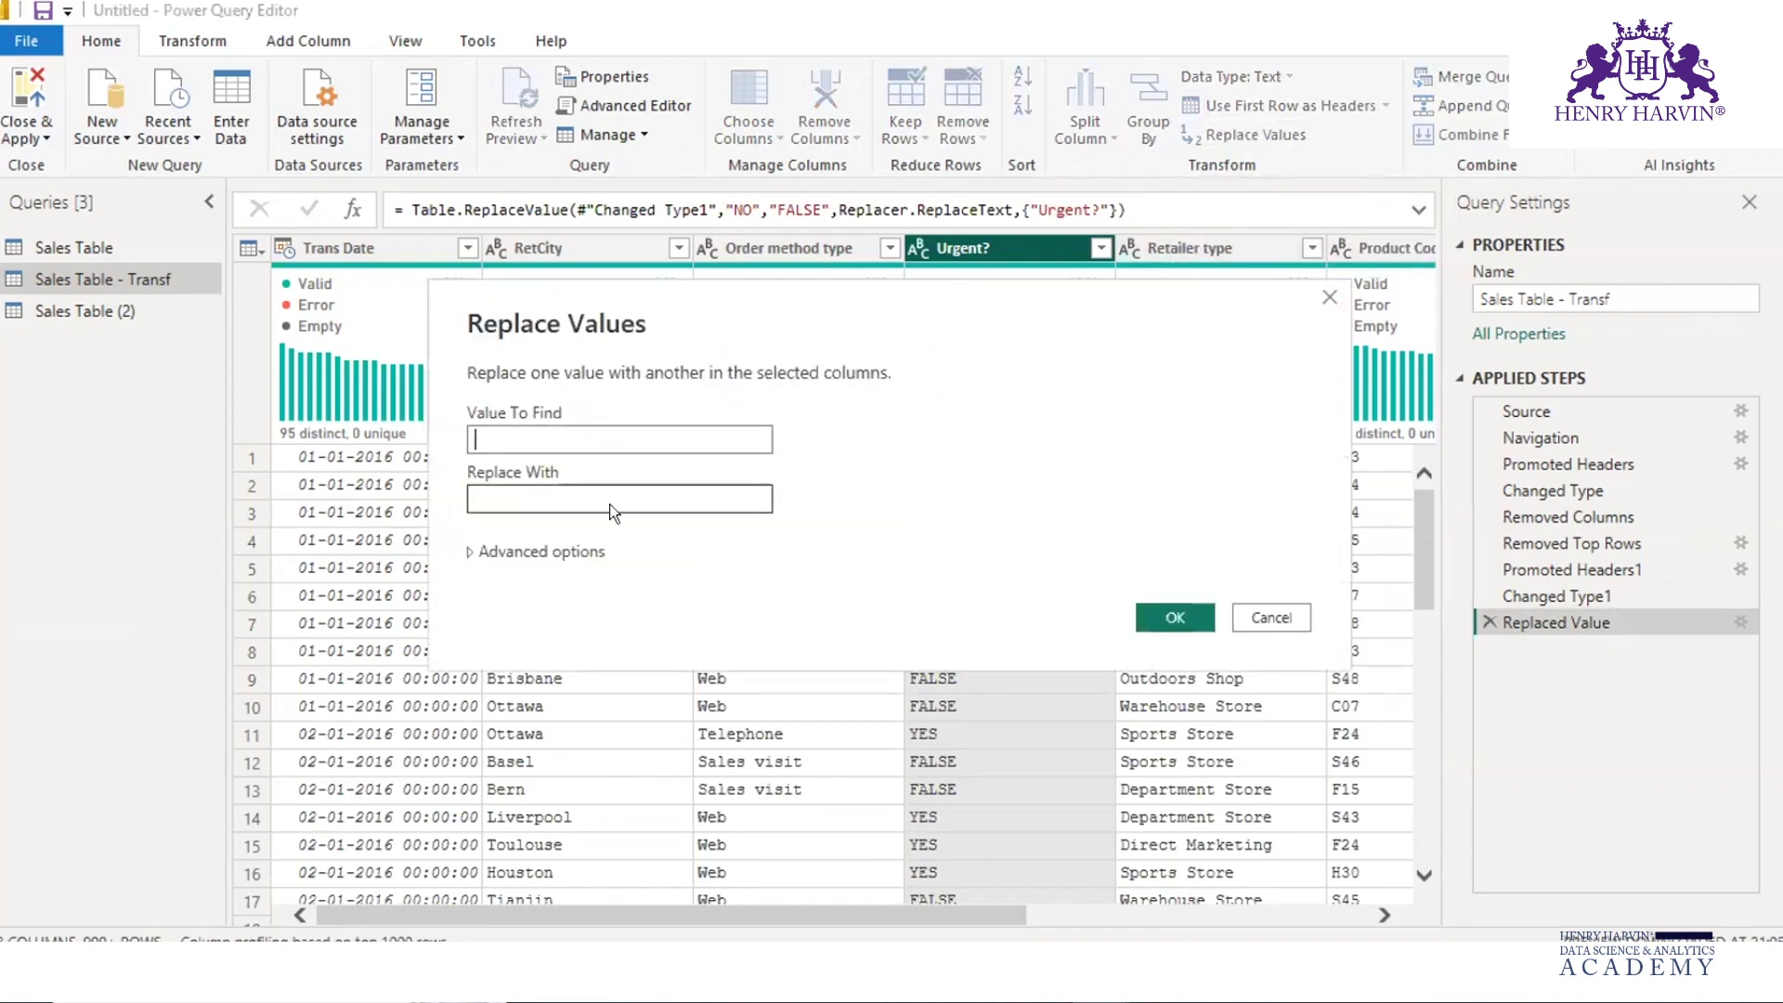
type("YES")
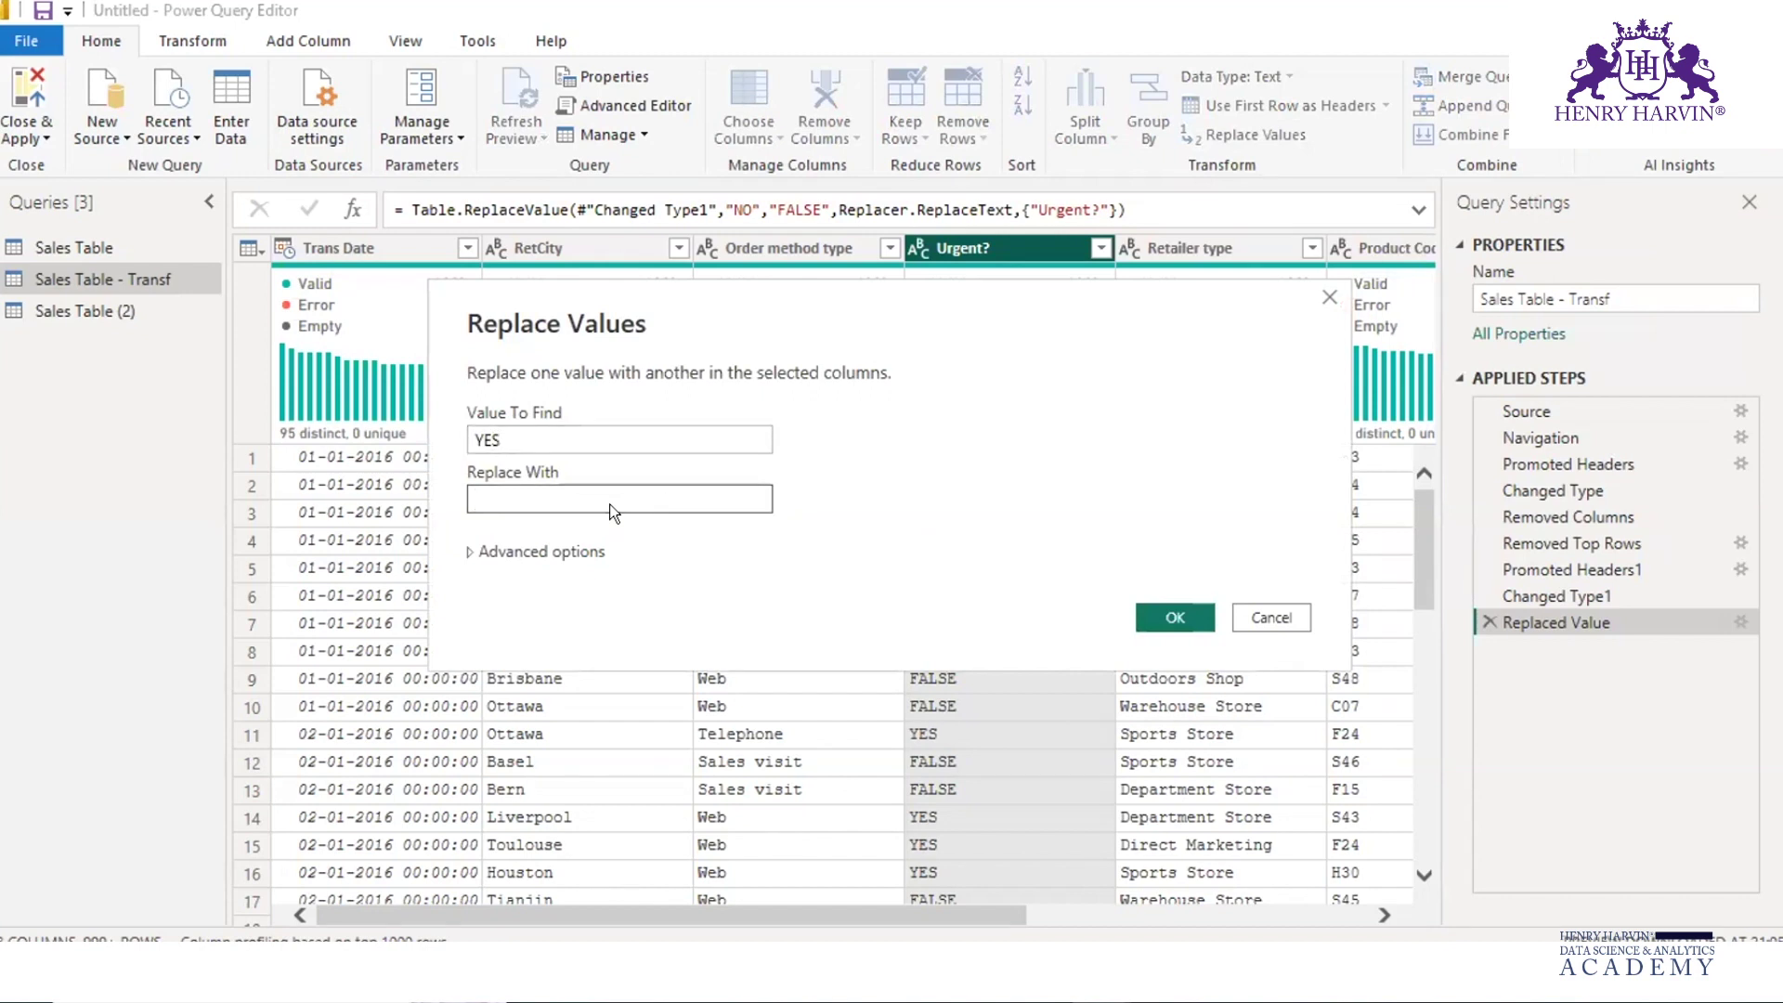
type("TRUE")
left_click(1162, 608)
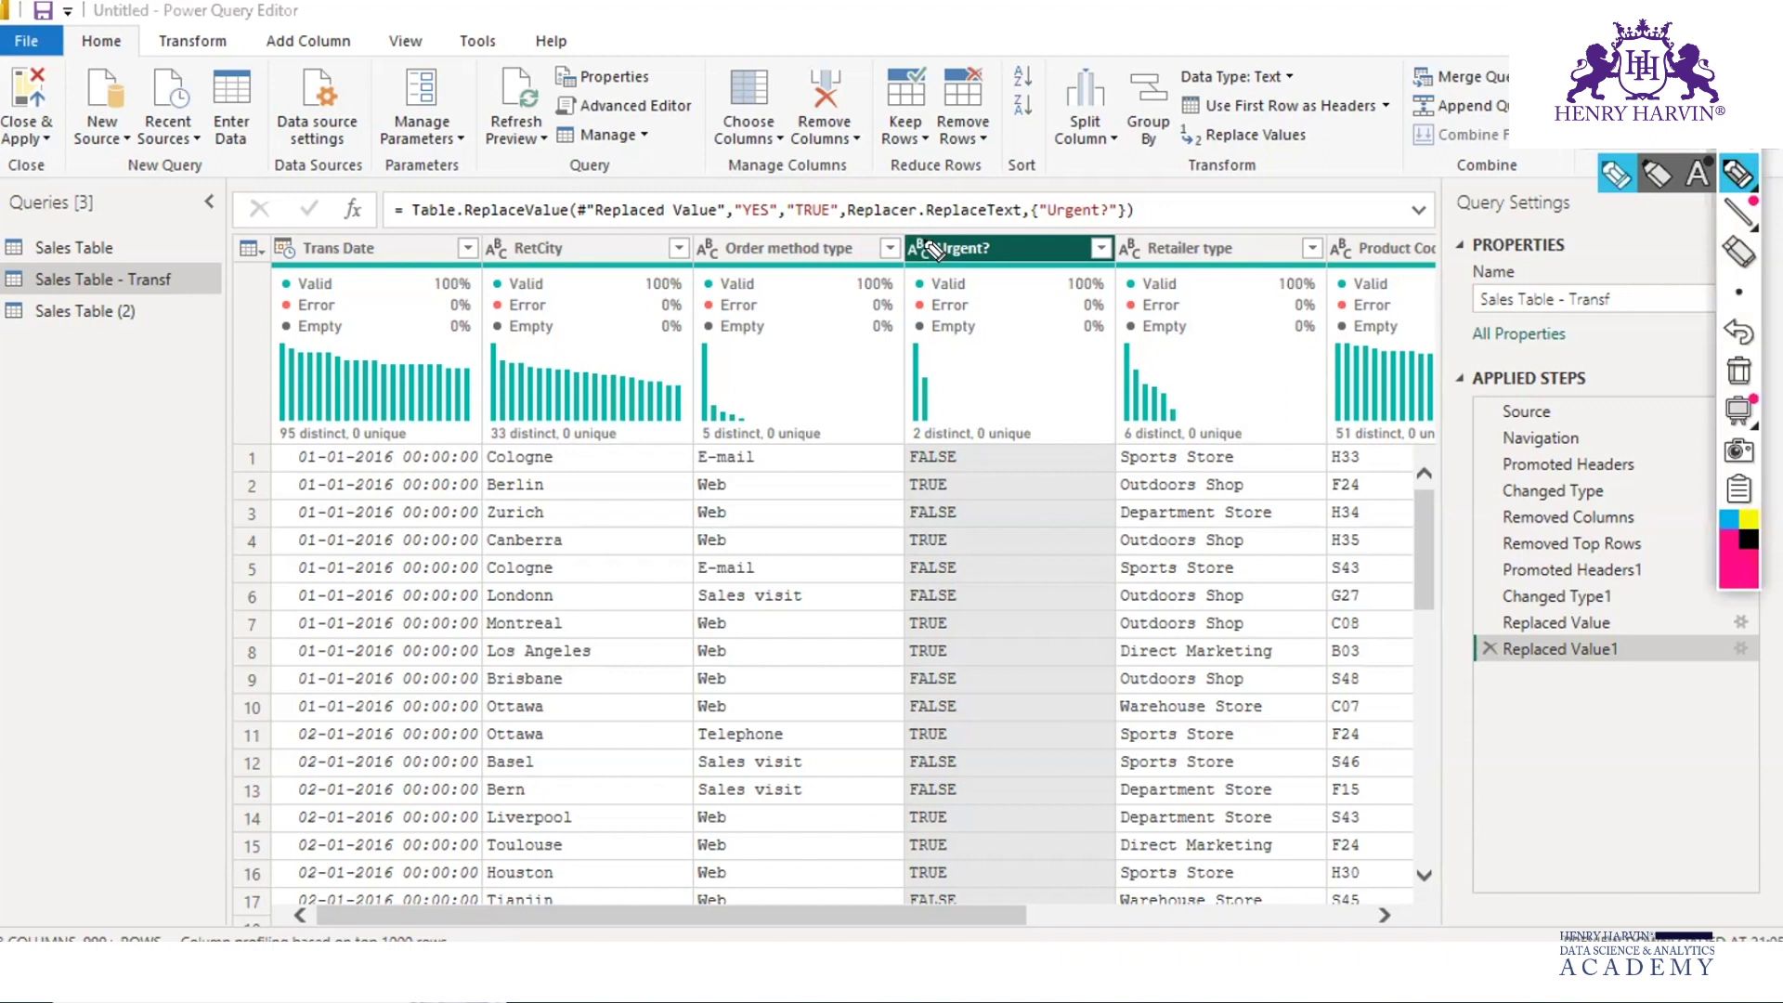
Open the data type menu from the ABC icon in the Urgent? column header
mouse_move(928, 237)
left_mouse_down()
mouse_move(919, 274)
mouse_move(915, 231)
left_mouse_up()
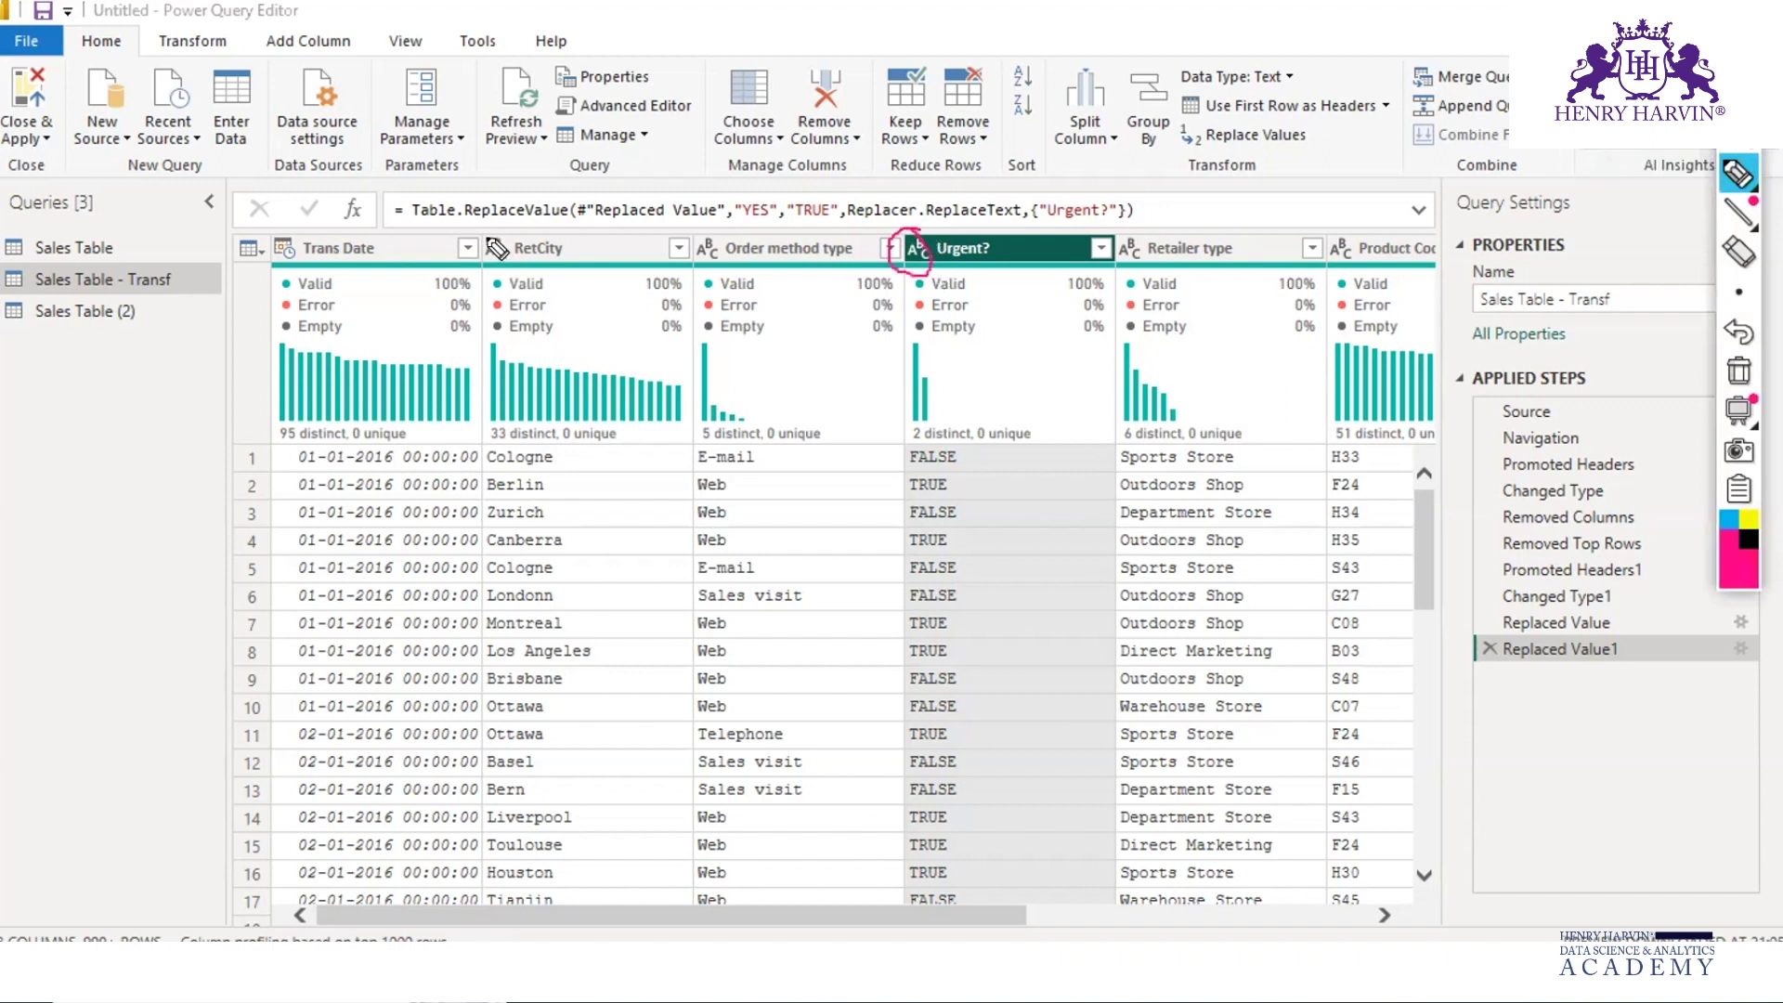
mouse_move(290, 233)
left_mouse_down()
mouse_move(291, 264)
mouse_move(278, 238)
left_mouse_up()
left_click(1739, 367)
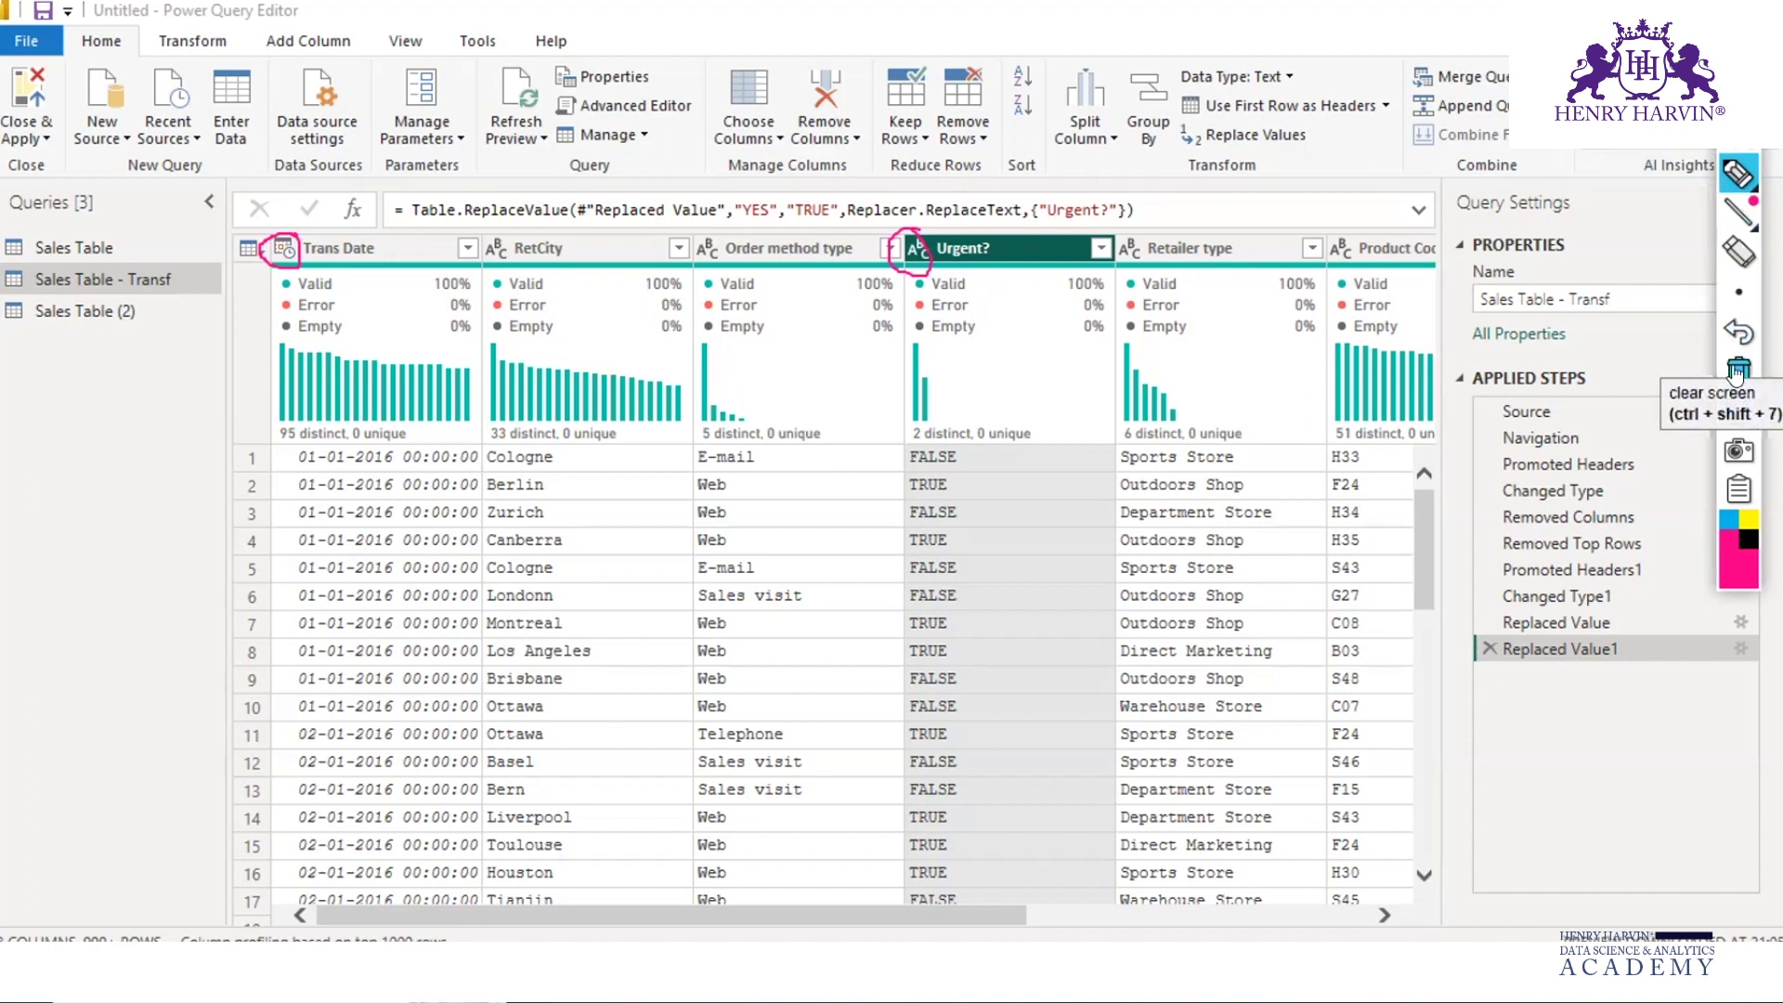
left_click(1739, 177)
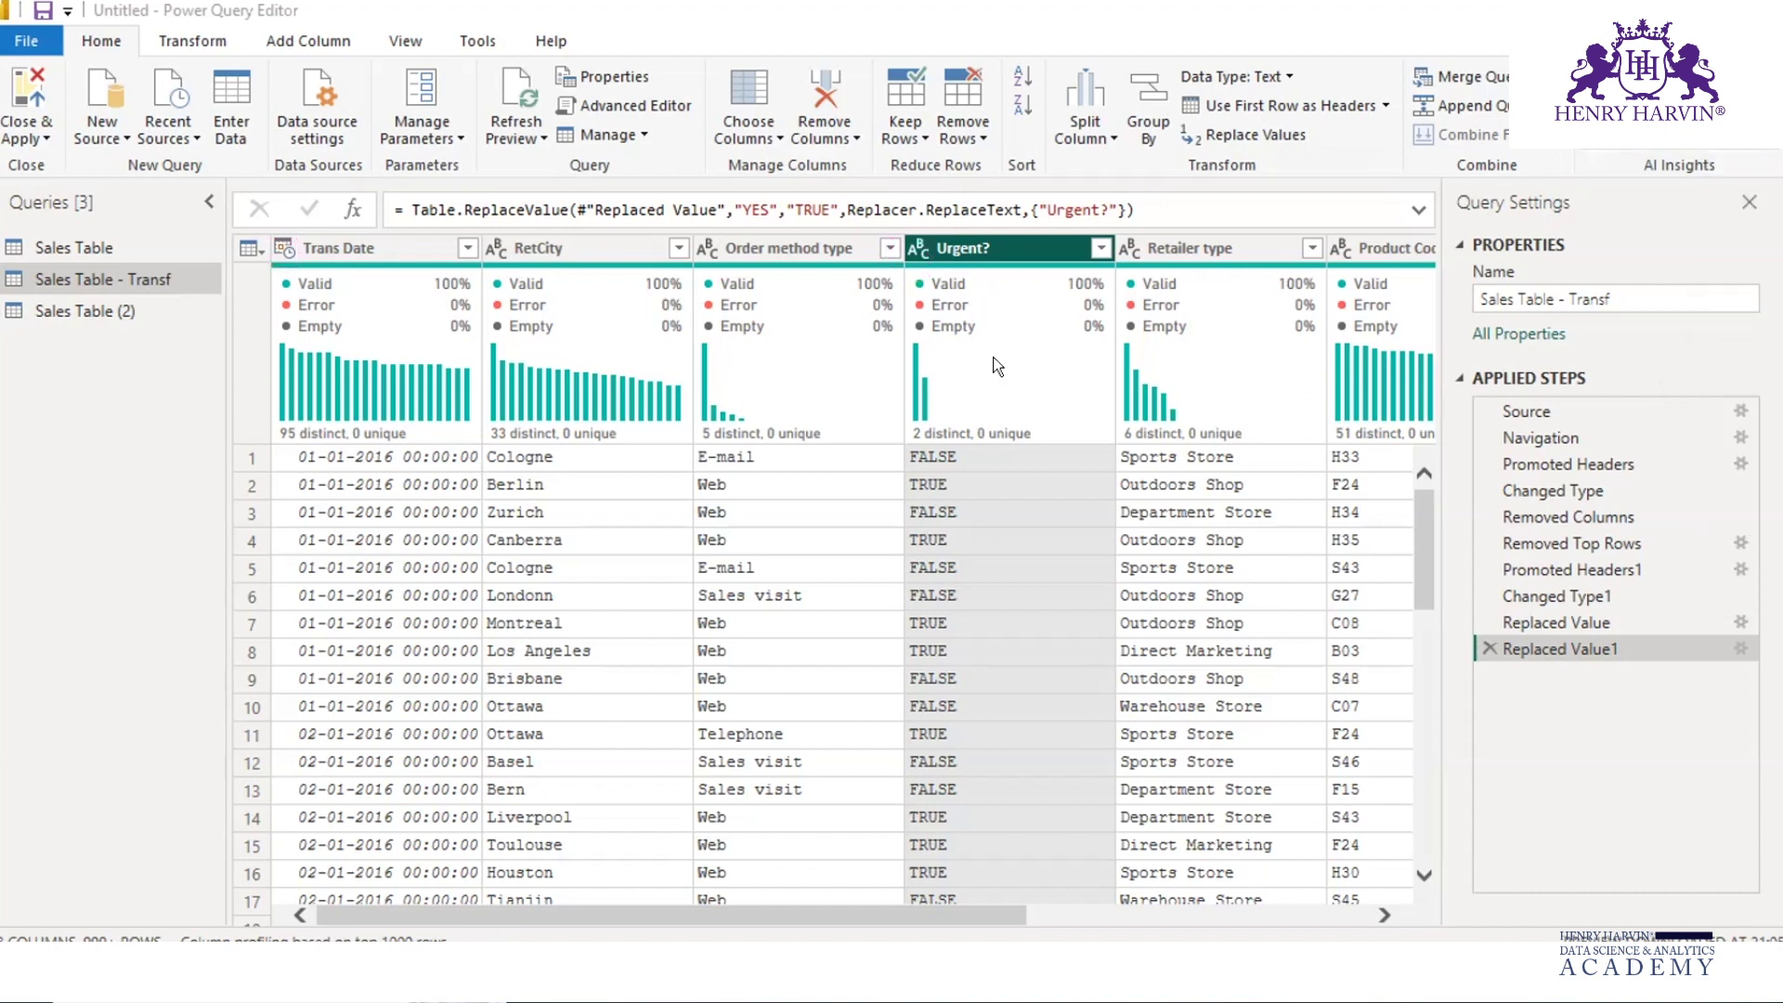
left_click(918, 248)
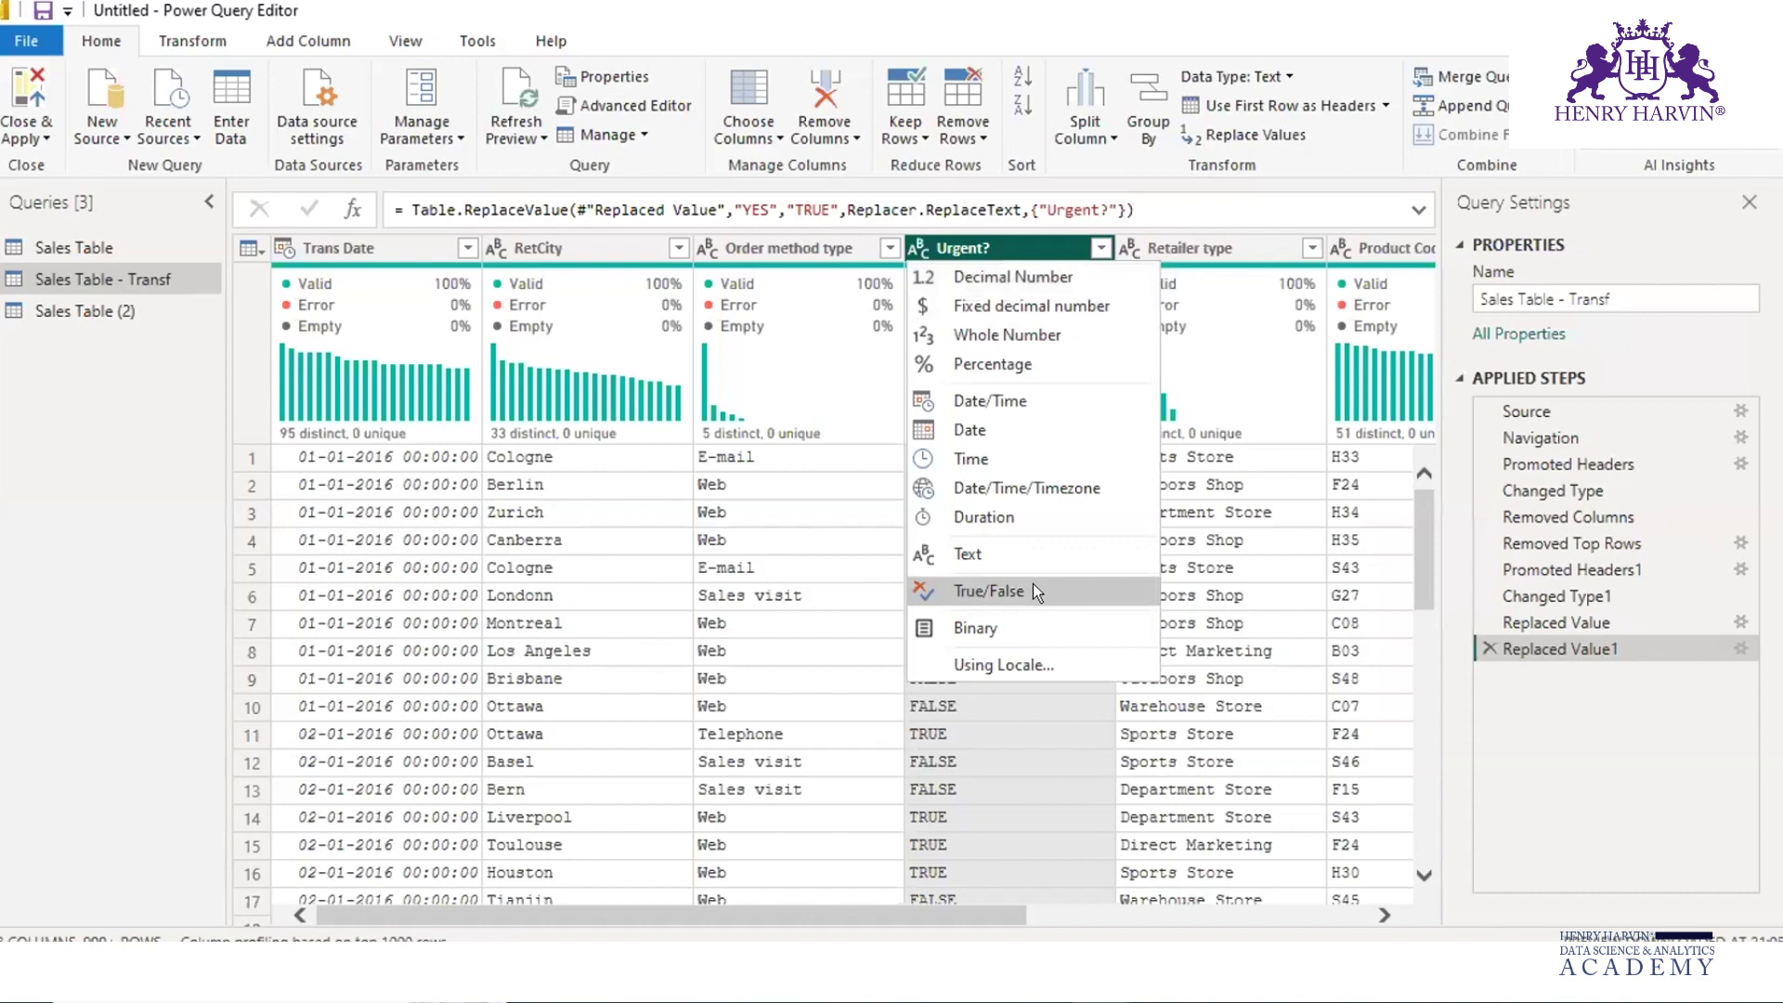
Close the data type menu, keeping Urgent? as a text column
key("ctrl+shift+p")
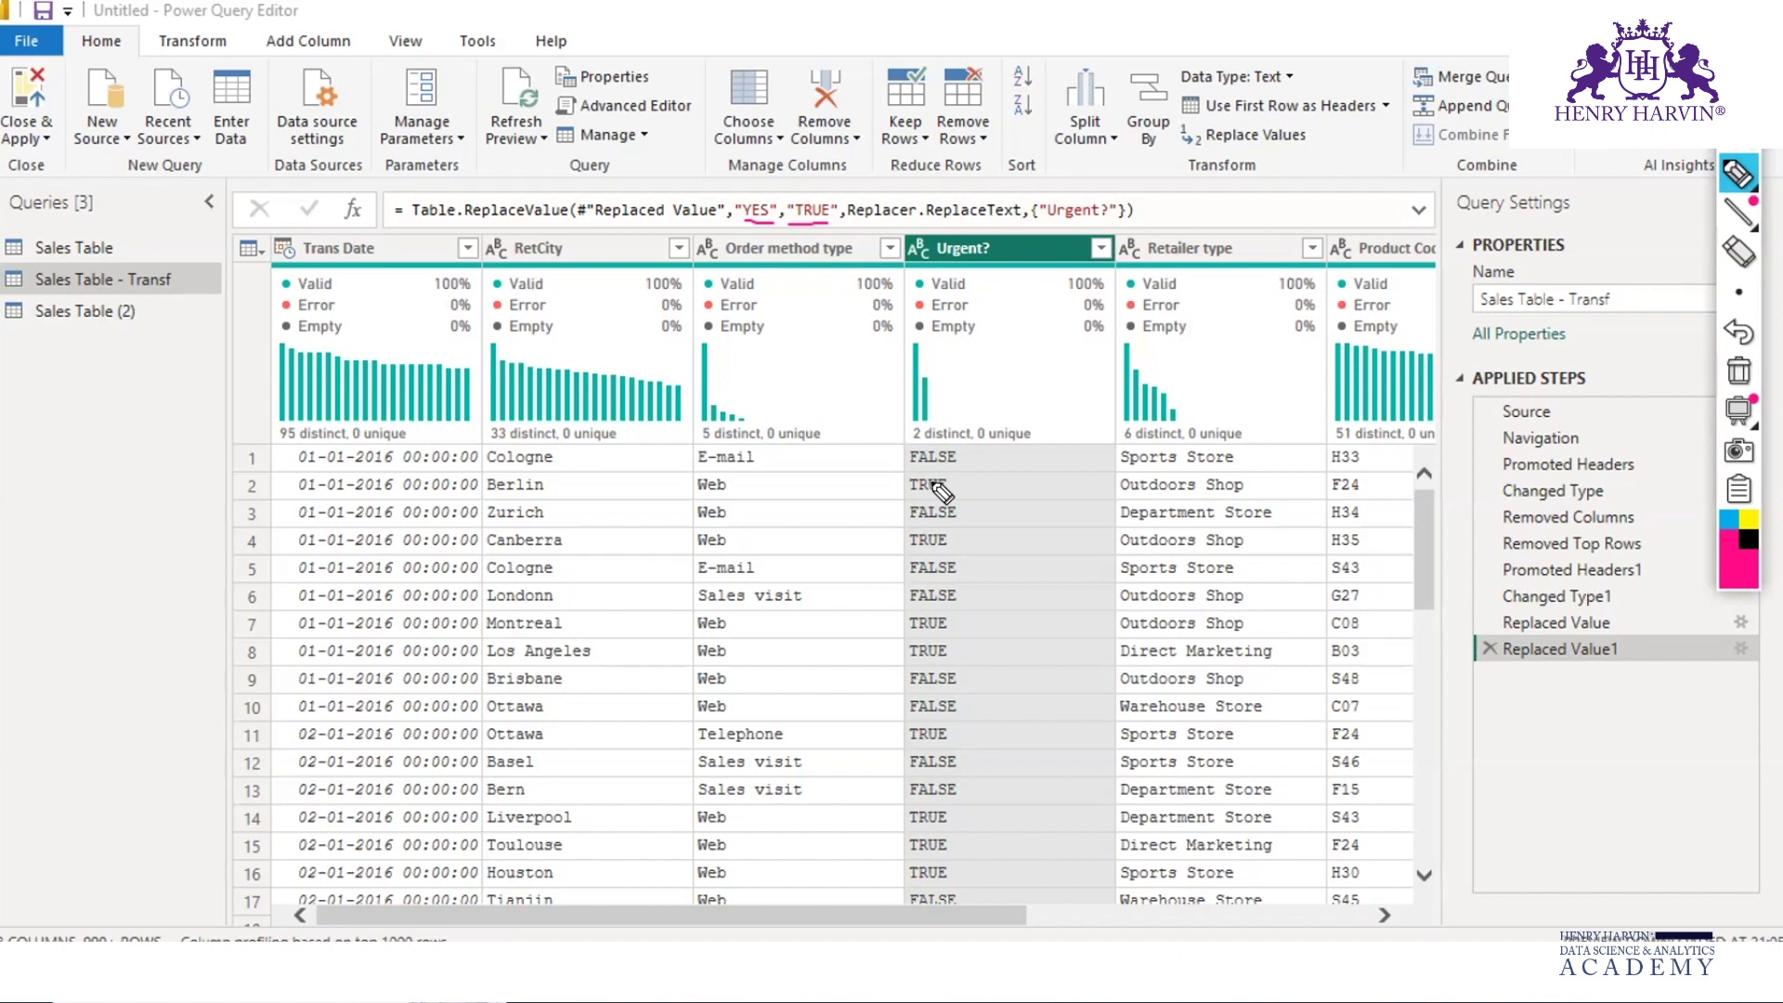
Choose True/False from the Urgent? header's type icon menu
left_click(1739, 371)
left_click(1730, 191)
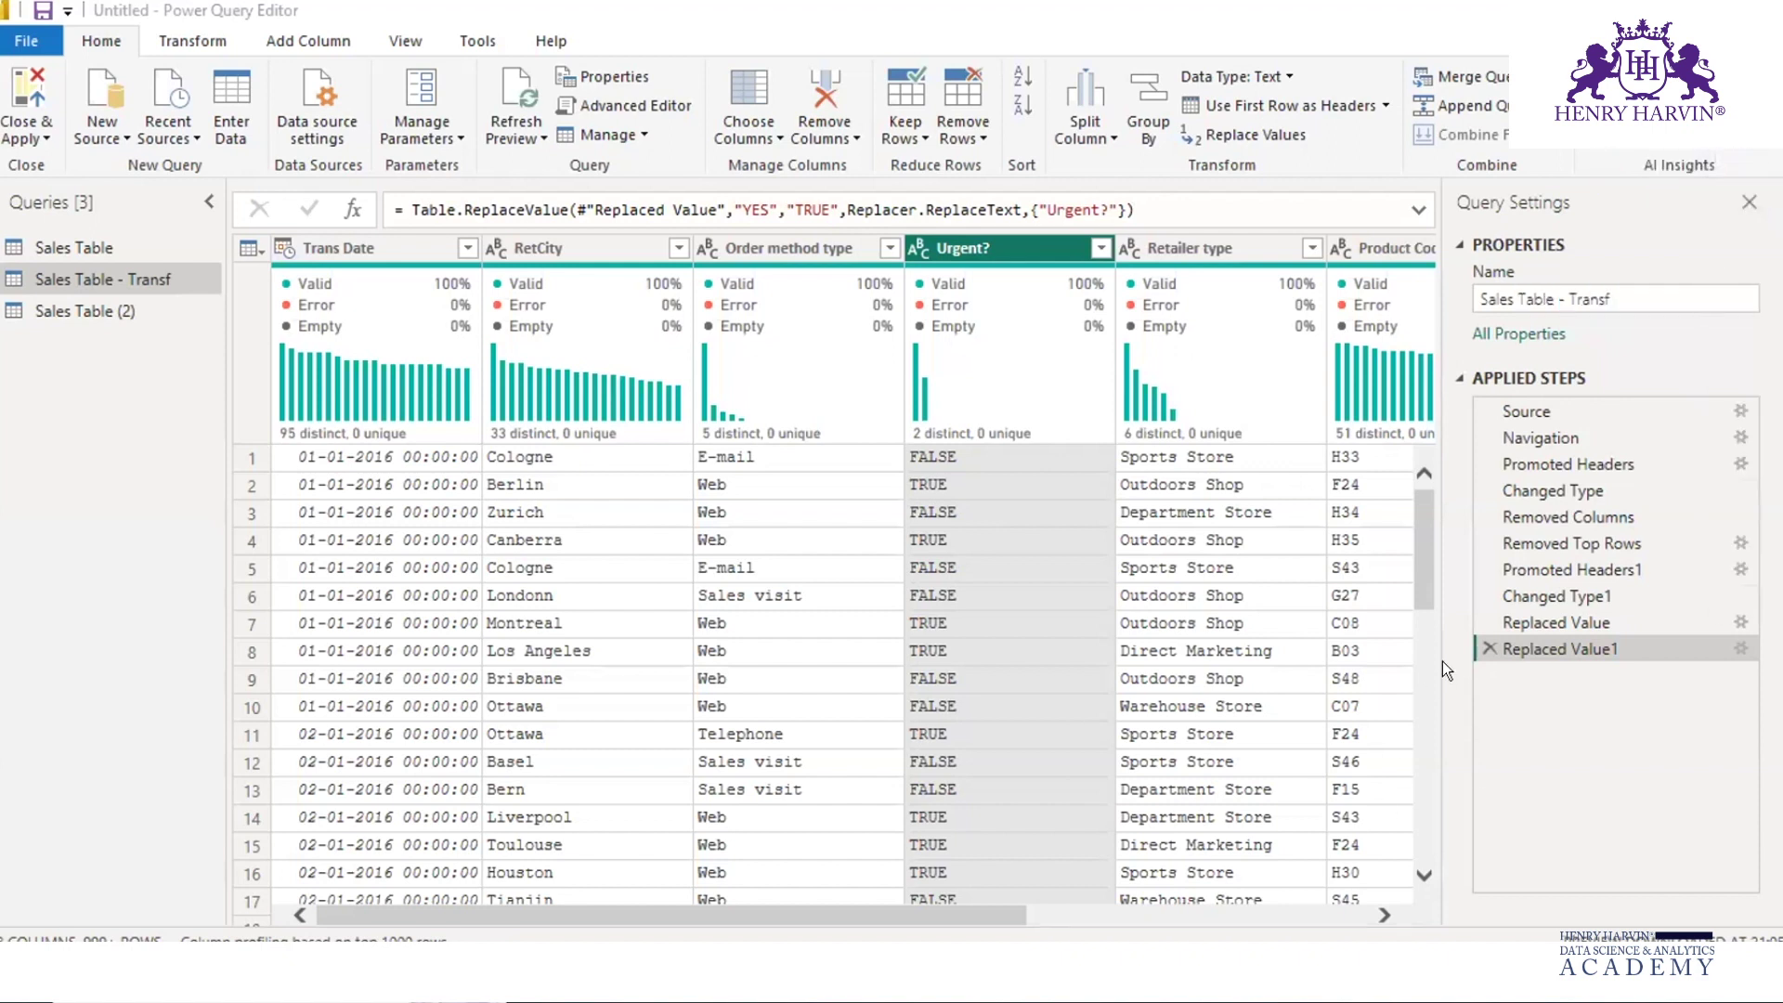
right_click(914, 243)
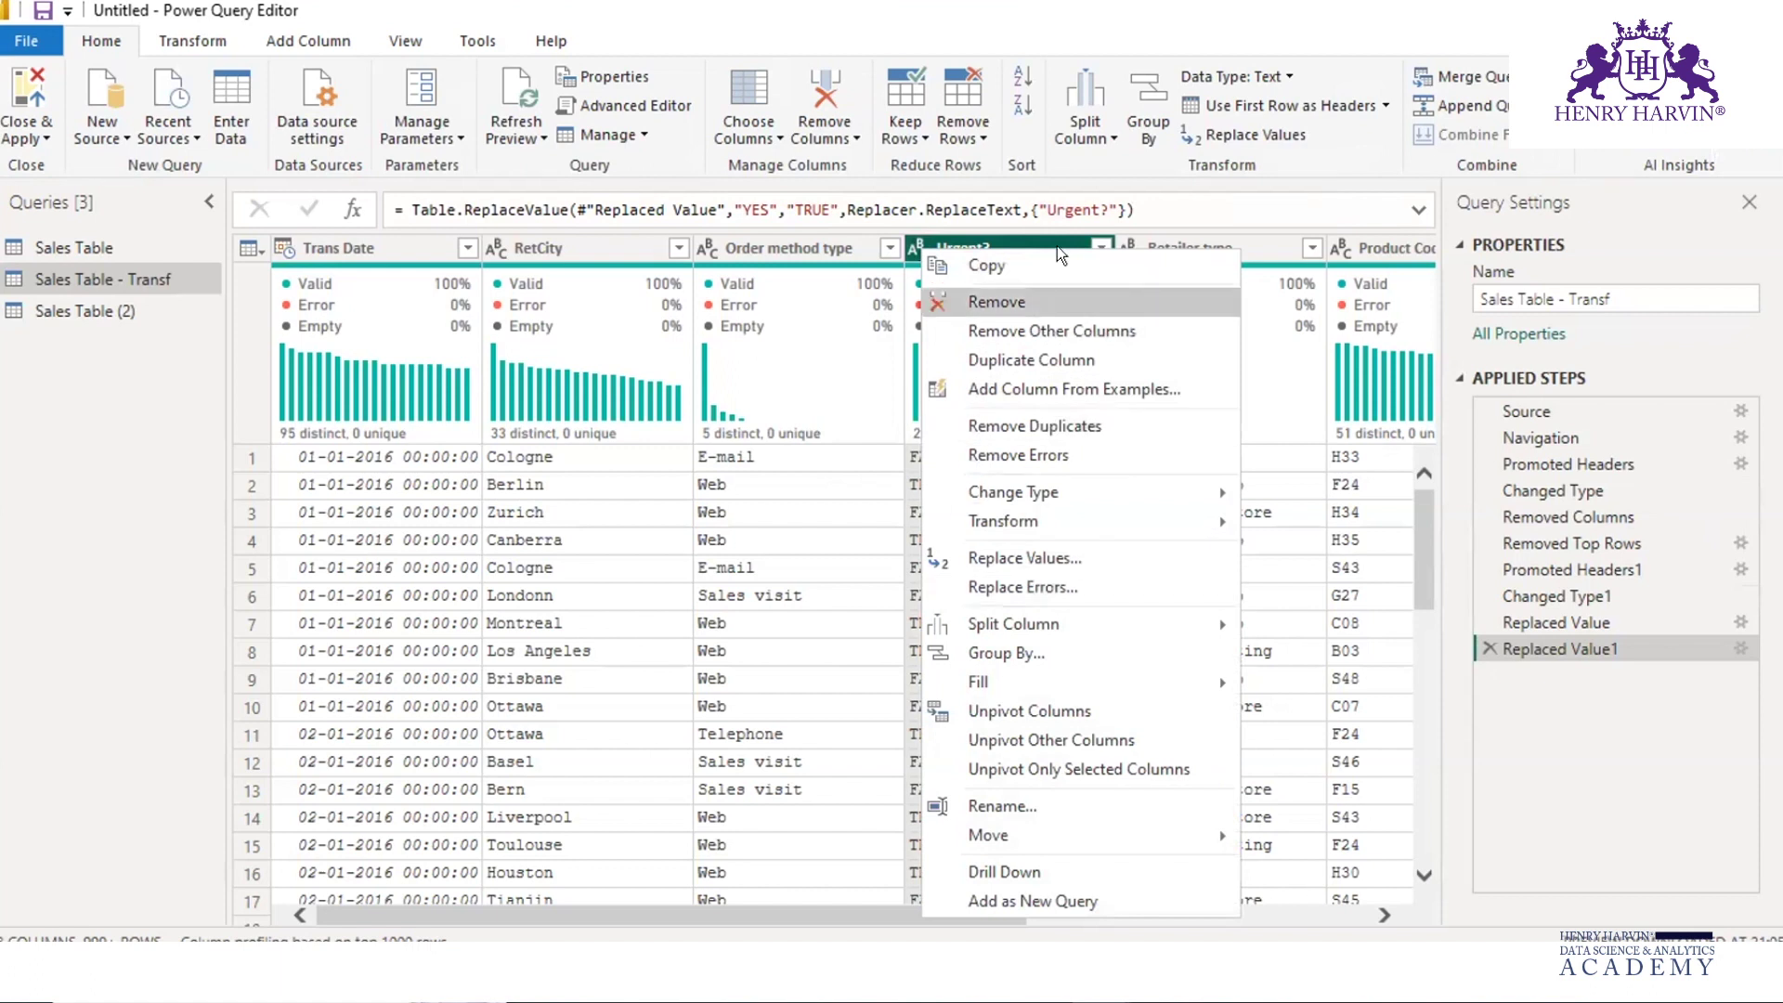
key("Escape")
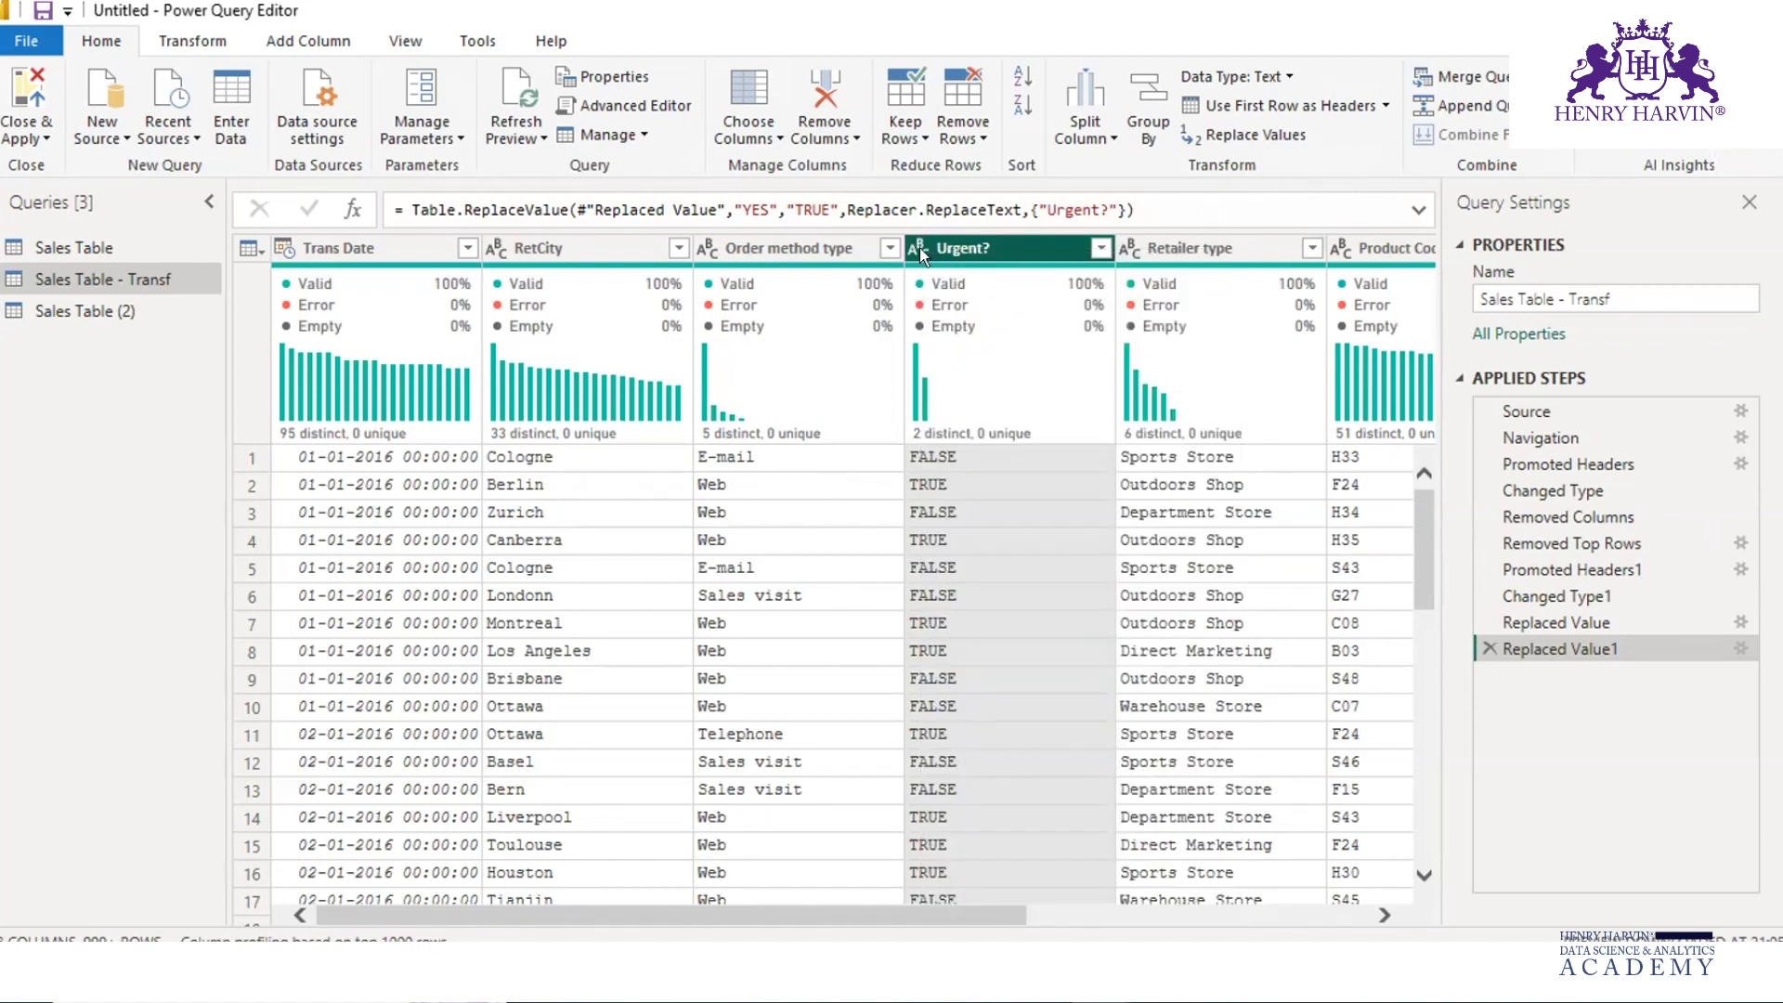
left_click(914, 245)
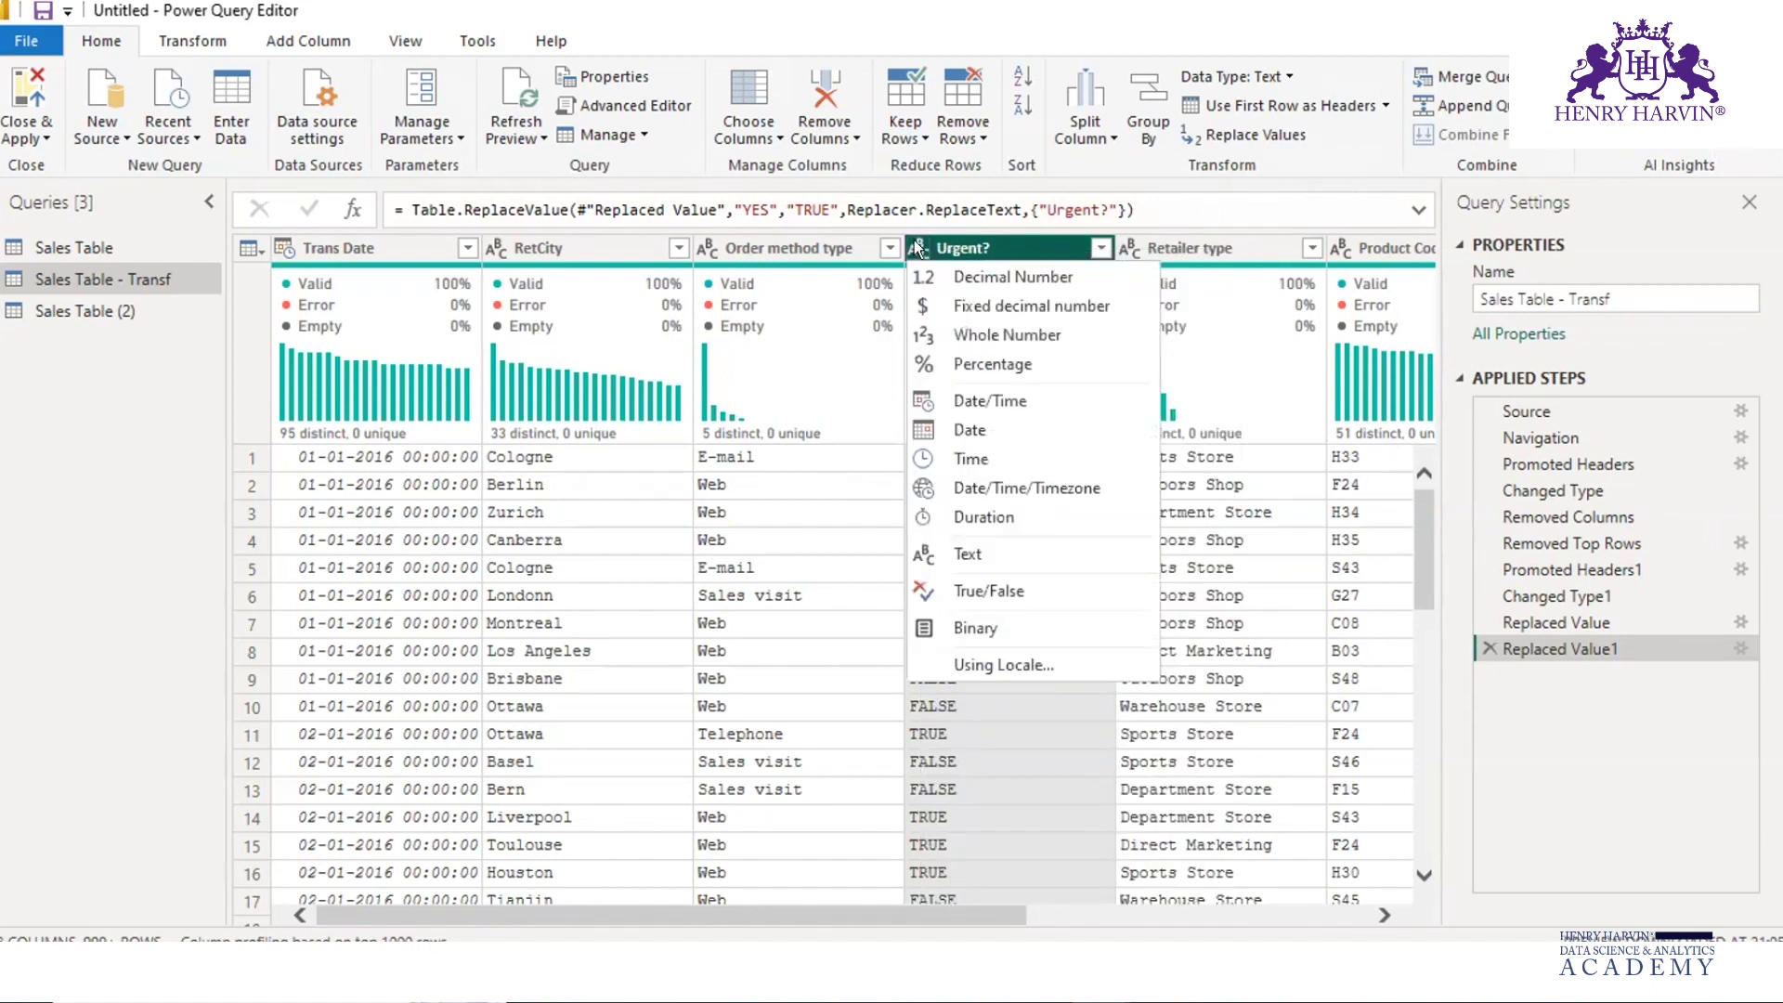
left_click(1014, 587)
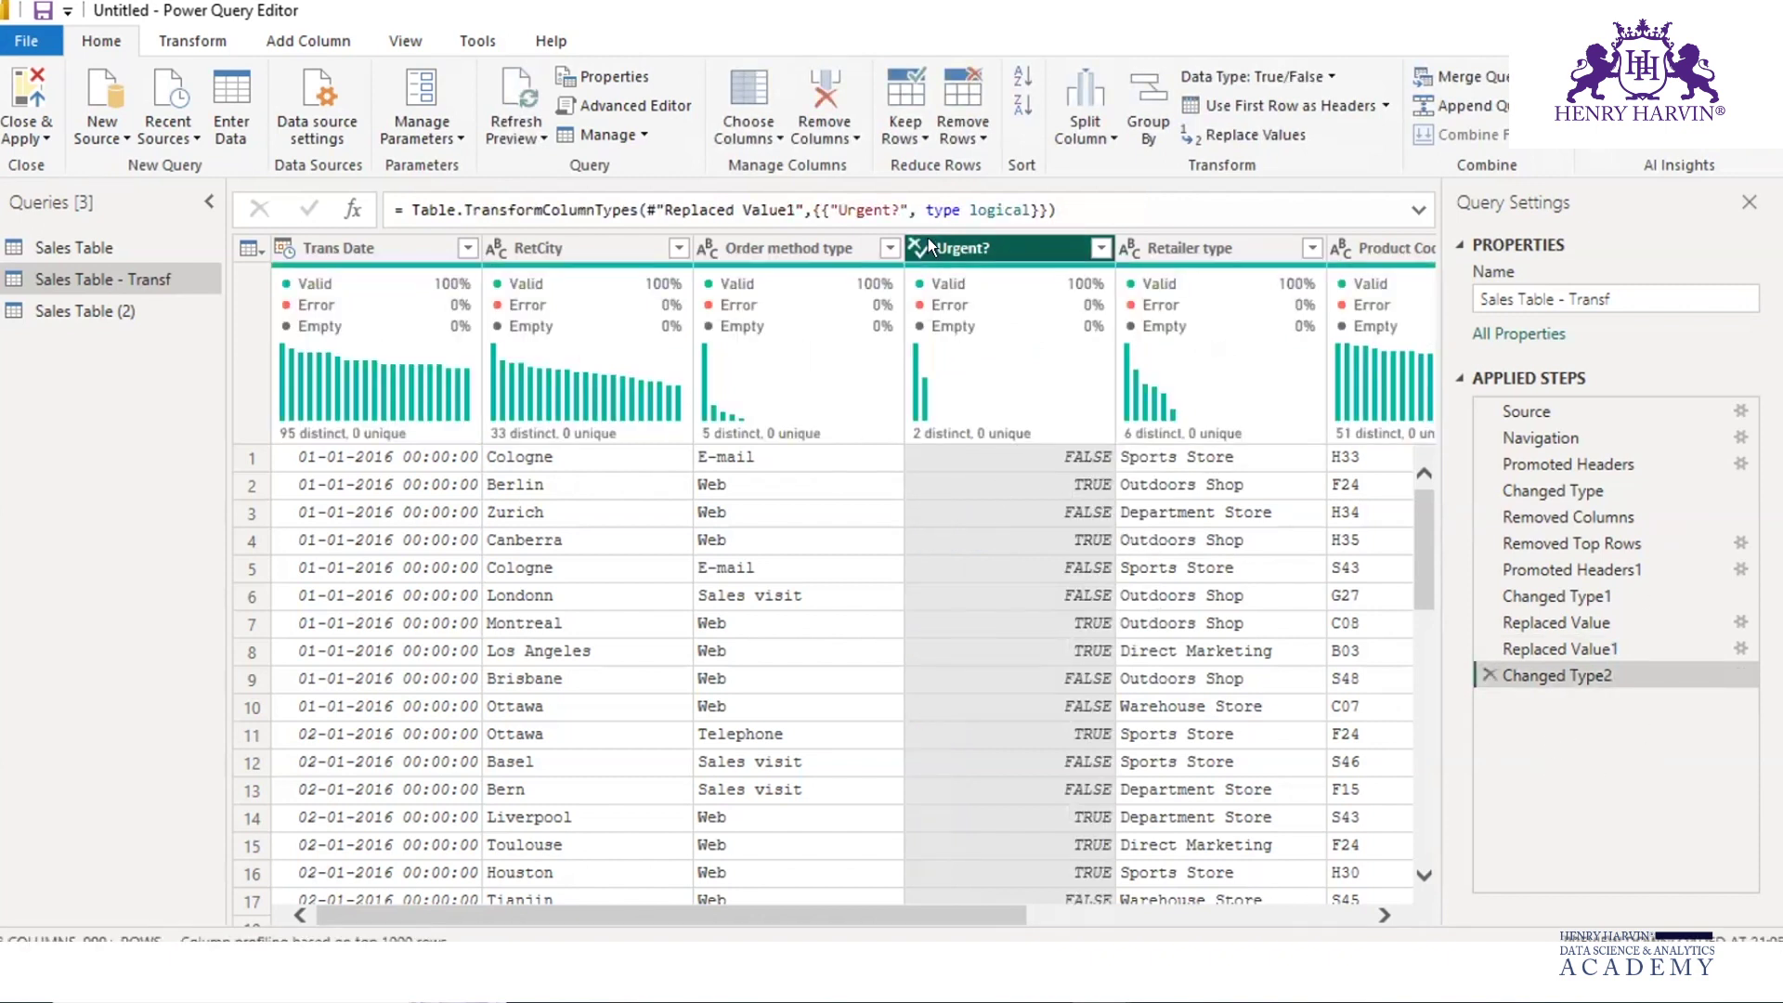
Select Order method type to view its profile of 1000 values across 5 distinct methods
left_click(778, 248)
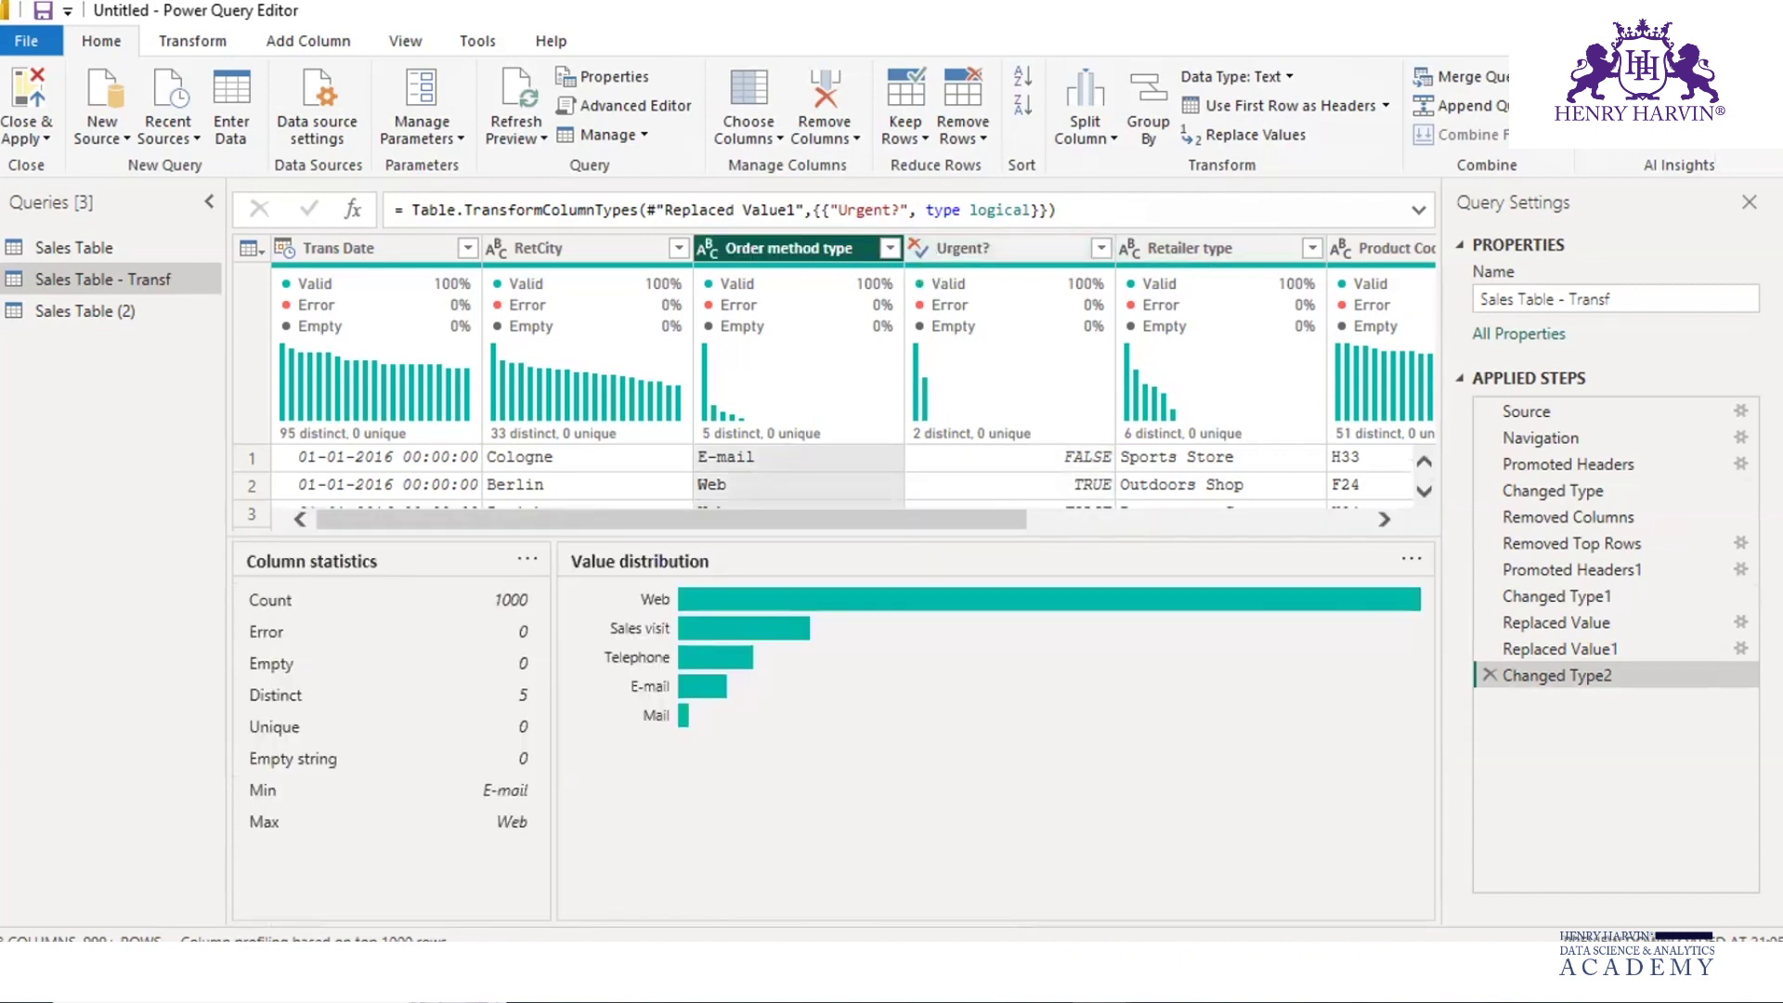
key("ctrl+alt+g")
mouse_move(933, 273)
left_mouse_down()
mouse_move(893, 265)
mouse_move(913, 220)
left_mouse_up()
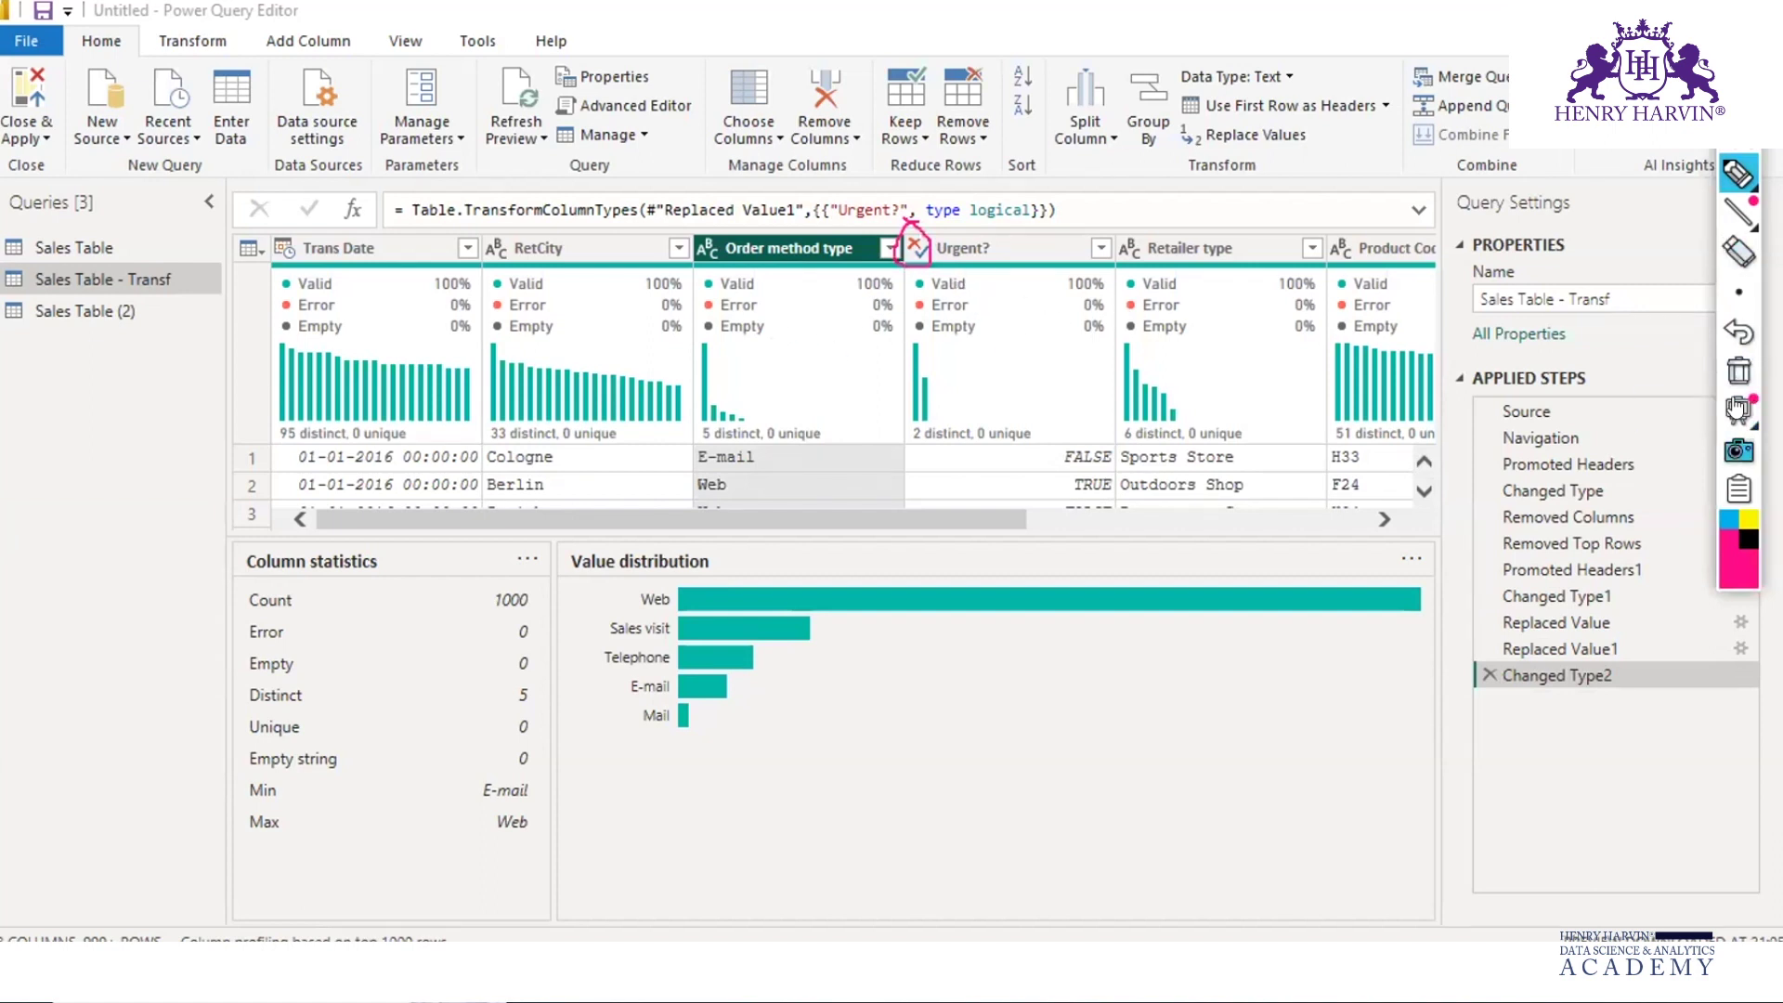
left_click(1735, 372)
key("ctrl+alt+g")
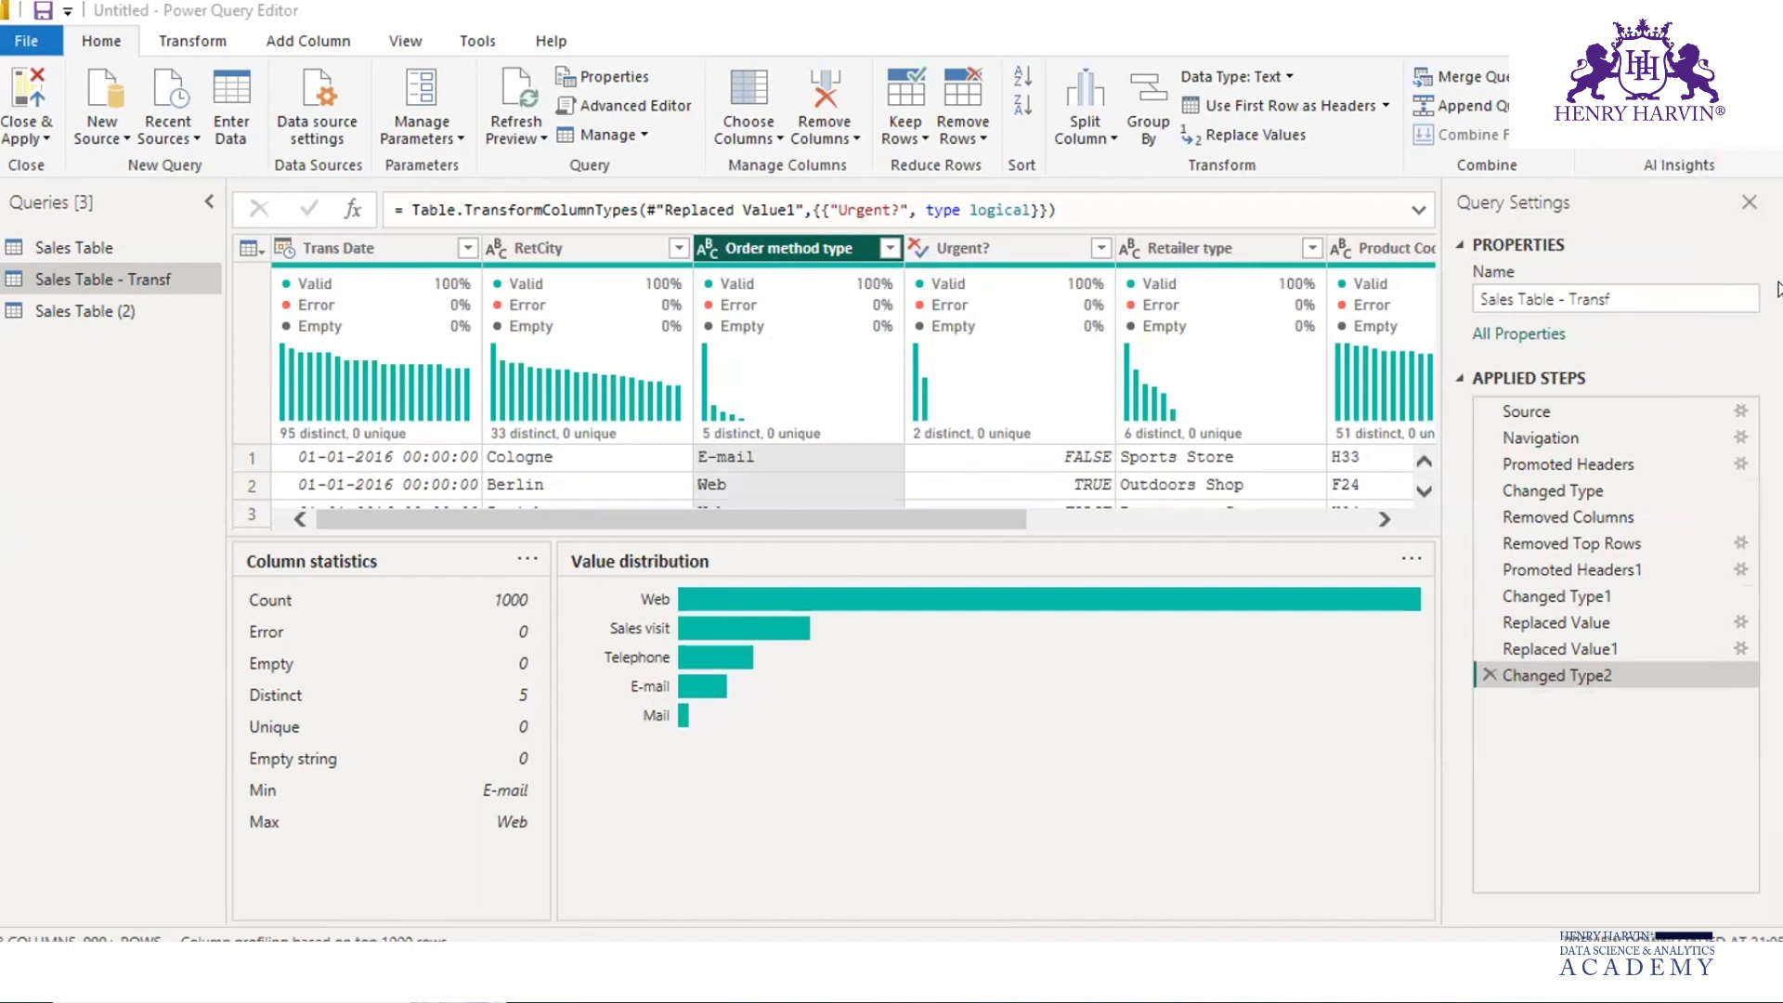